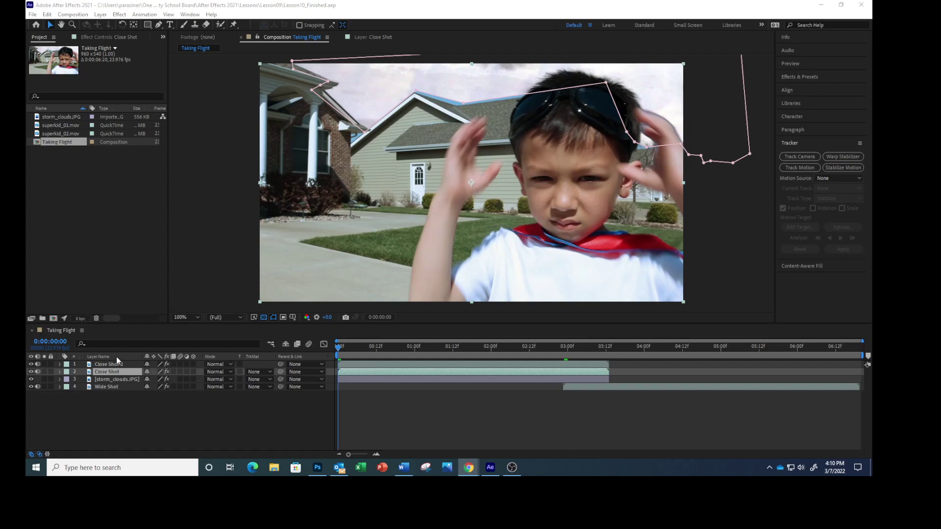
# Move the current time to 0:00:02:23 and hide the Close Shot 2, Close Shot and storm_clouds.JPG layers
pyautogui.click(50, 341)
pyautogui.write('2:23')
pyautogui.press('Return')
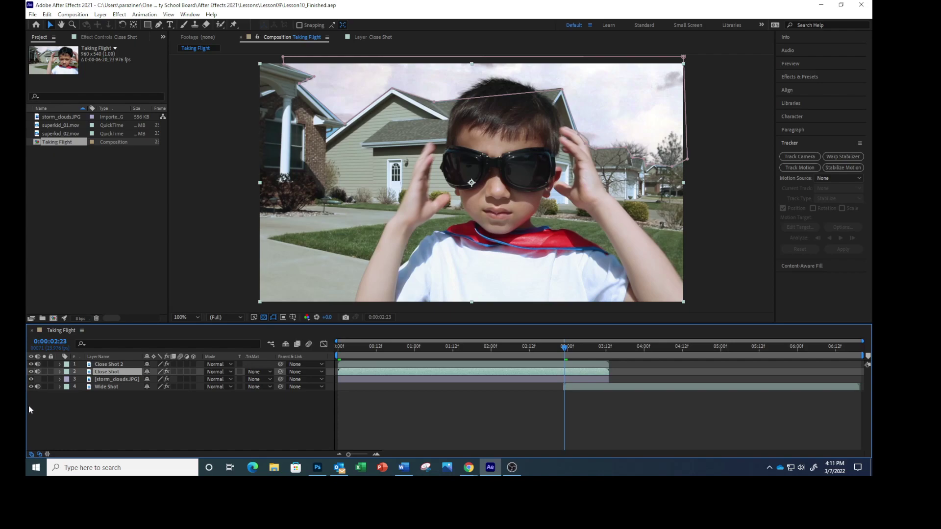
pyautogui.click(31, 372)
pyautogui.click(31, 372)
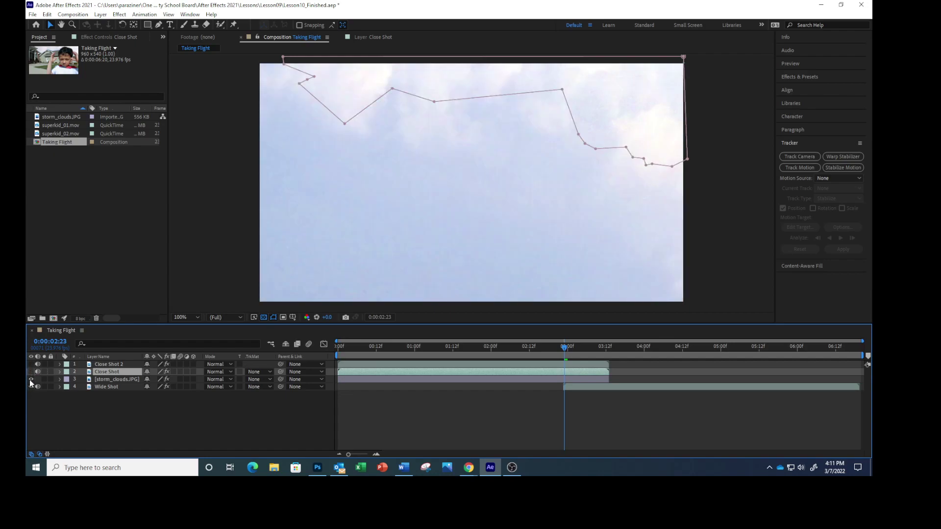
pyautogui.click(31, 380)
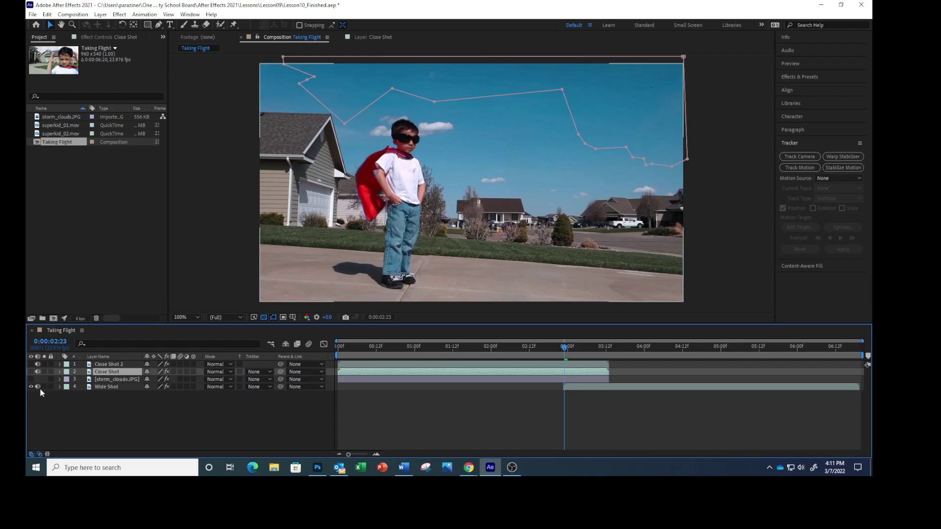
# Draw a closed Pen tool mask on the Wide Shot layer, following the rooflines and horizon and enclosing everything below the sky
pyautogui.click(112, 387)
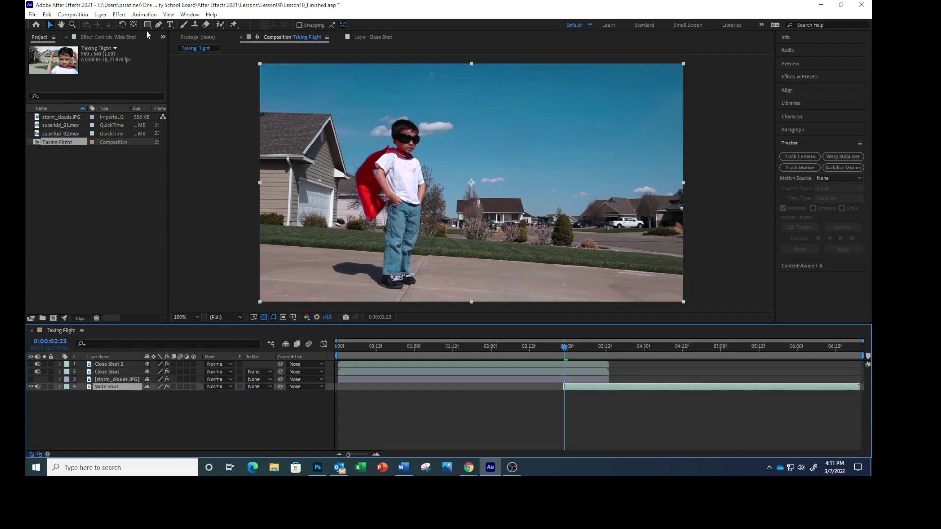
pyautogui.click(158, 25)
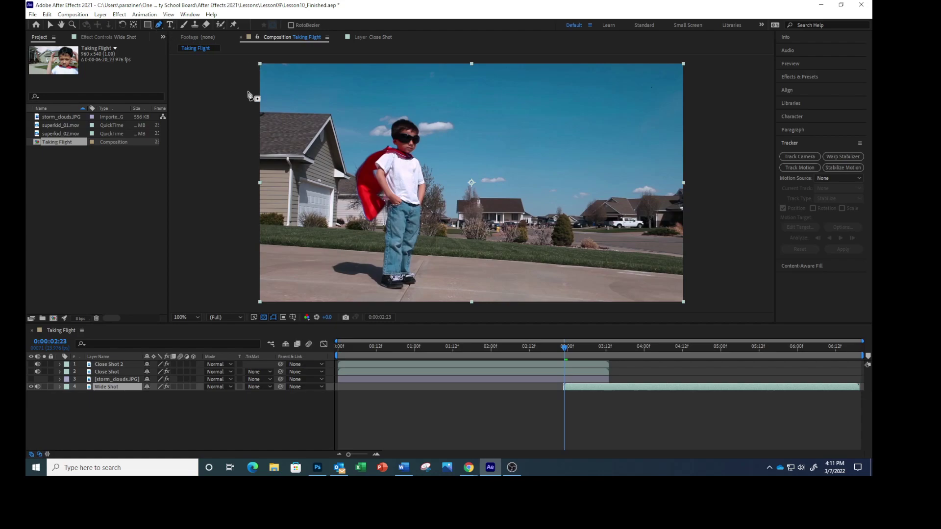
pyautogui.click(260, 113)
pyautogui.click(330, 115)
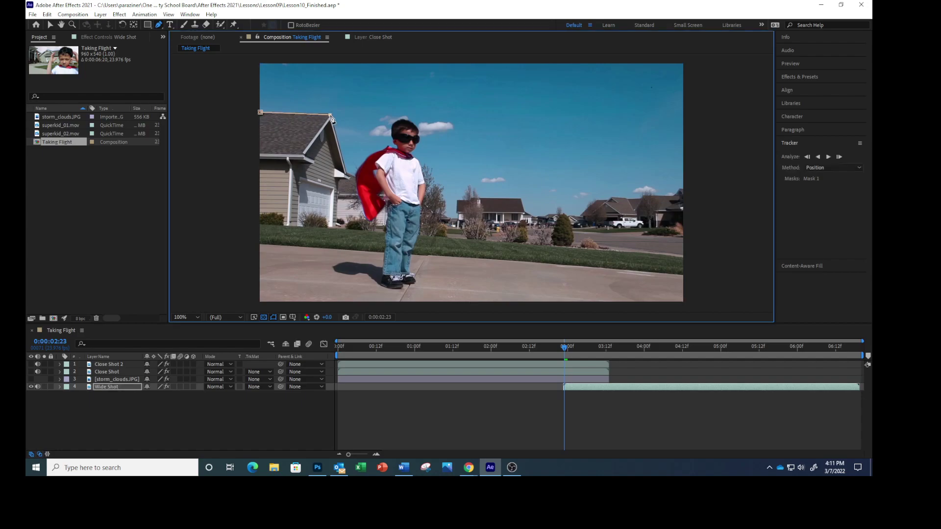
pyautogui.click(345, 170)
pyautogui.click(435, 189)
pyautogui.click(443, 215)
pyautogui.click(454, 219)
pyautogui.click(457, 201)
pyautogui.click(471, 198)
pyautogui.click(521, 200)
pyautogui.click(534, 217)
pyautogui.click(549, 216)
pyautogui.click(566, 214)
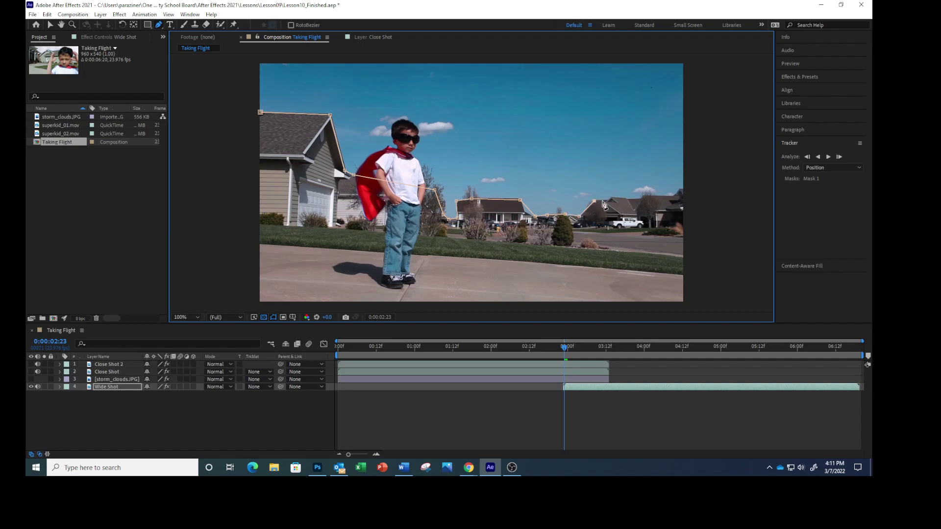
pyautogui.click(610, 198)
pyautogui.click(641, 198)
pyautogui.click(671, 196)
pyautogui.click(687, 191)
pyautogui.click(690, 306)
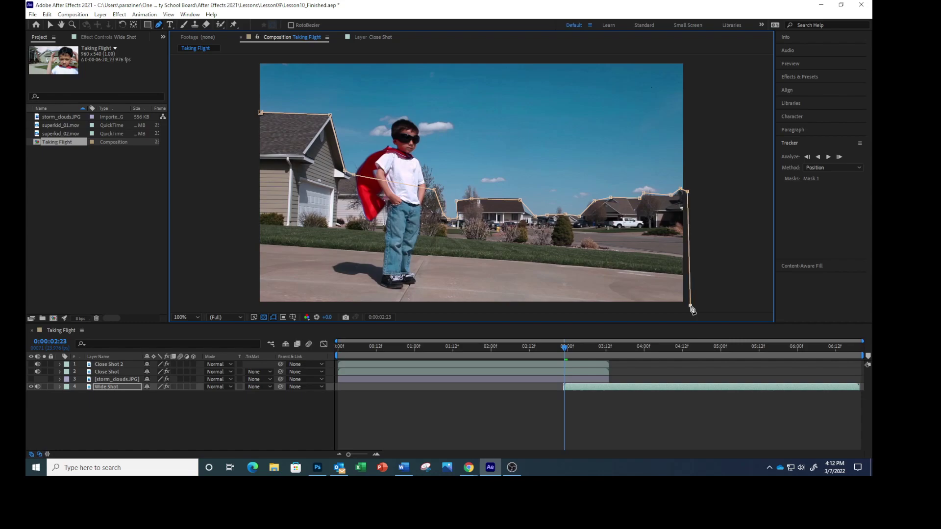
pyautogui.click(253, 306)
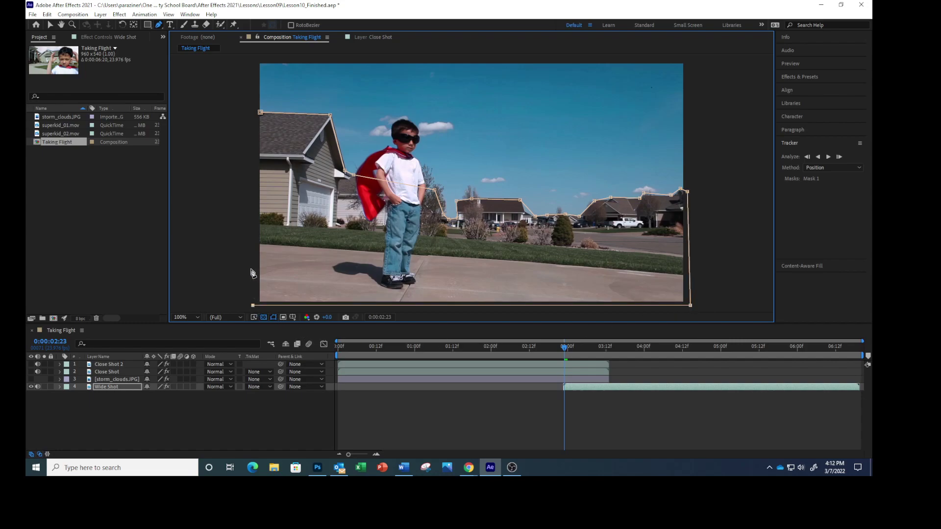
pyautogui.click(260, 113)
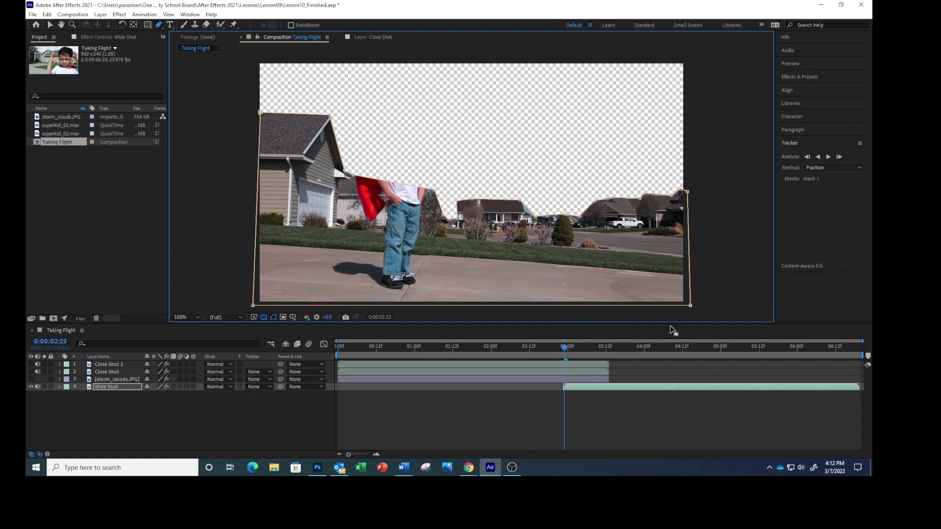
# Duplicate the Wide Shot layer and set the Mask Expansion of the original Wide Shot's Mask 1 to 1 pixel
pyautogui.click(107, 386)
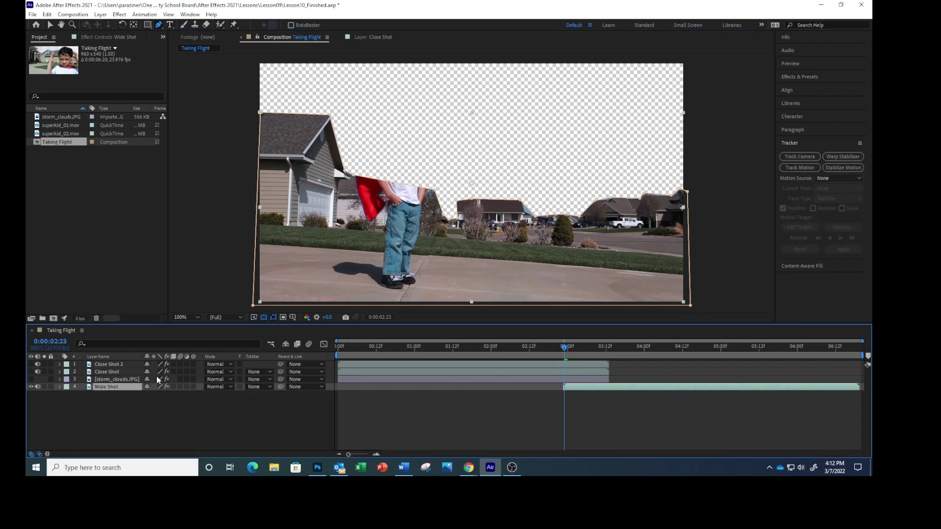
pyautogui.hotkey('ctrl', 'd')
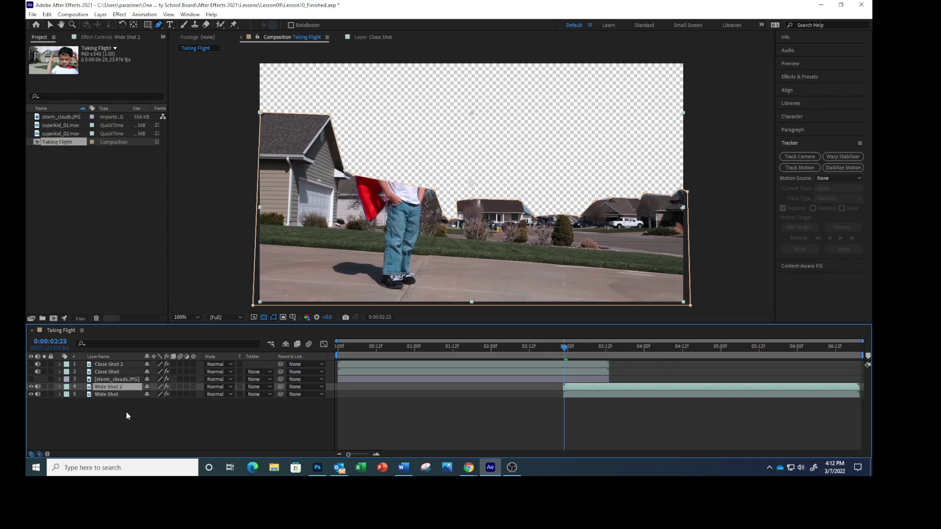
pyautogui.click(106, 395)
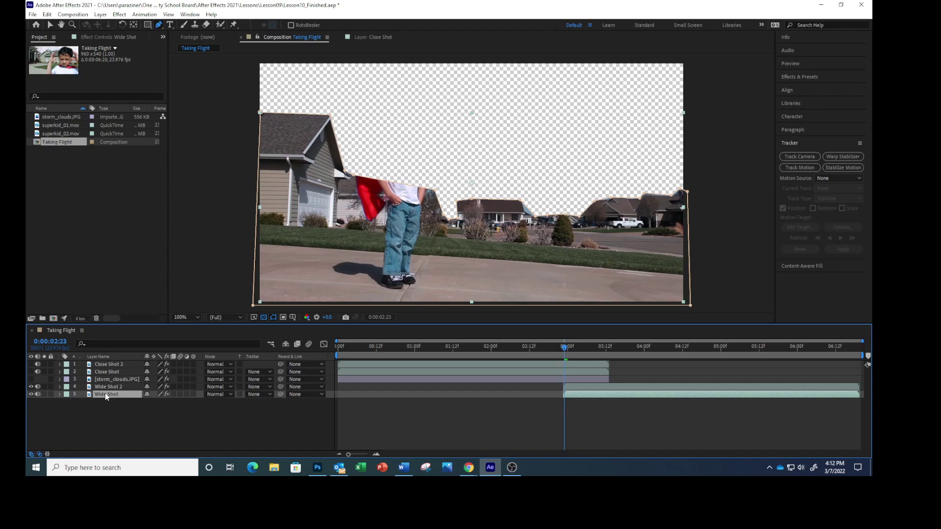
pyautogui.press('m')
pyautogui.press('m')
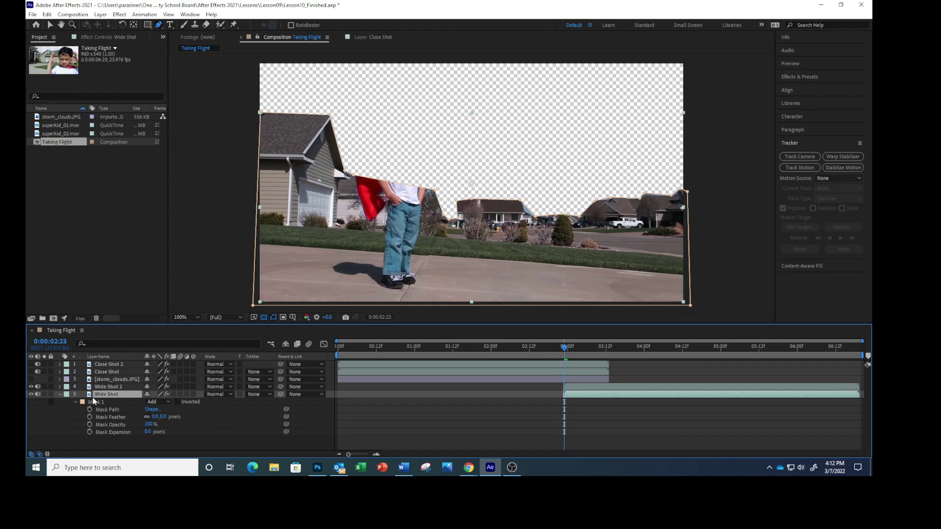
pyautogui.click(150, 432)
pyautogui.write('1')
pyautogui.press('Return')
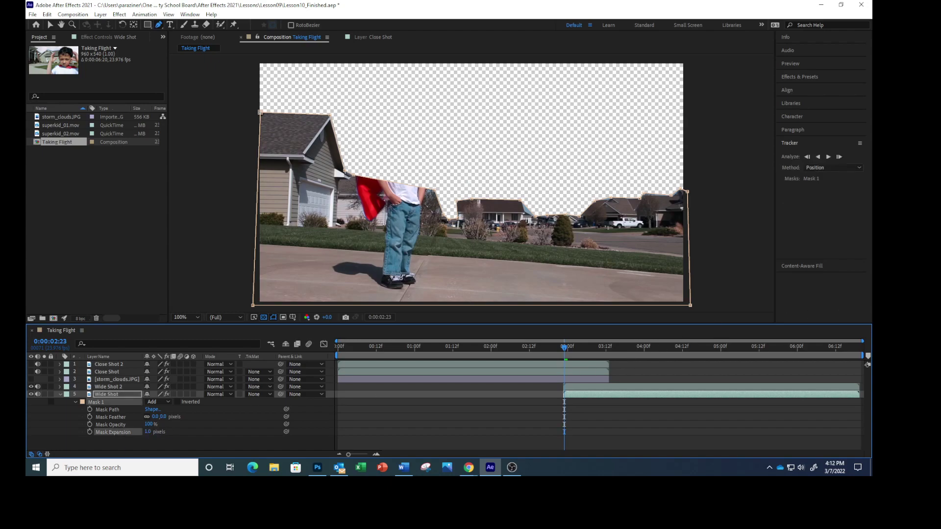
# Invert Mask 1 on the Wide Shot 2 layer and check the sky area by briefly hiding the Wide Shot layer
pyautogui.click(105, 387)
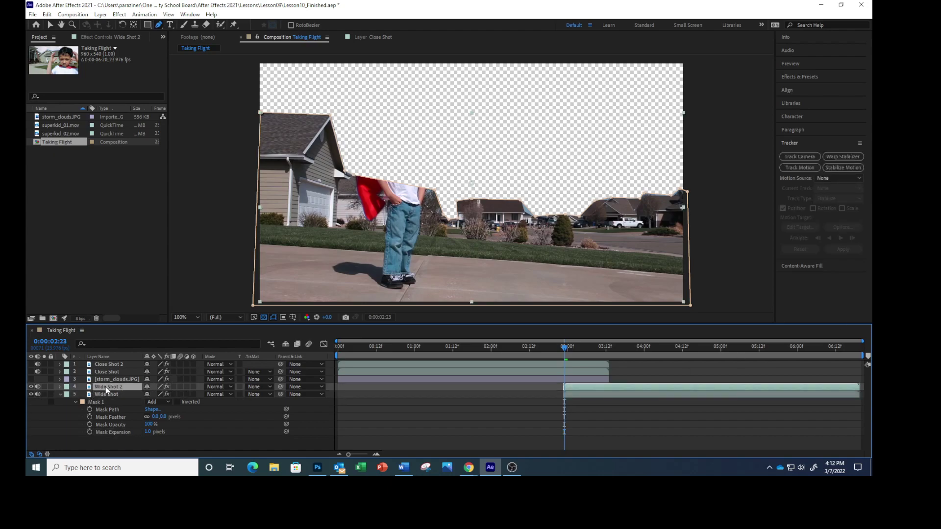
pyautogui.press('m')
pyautogui.press('m')
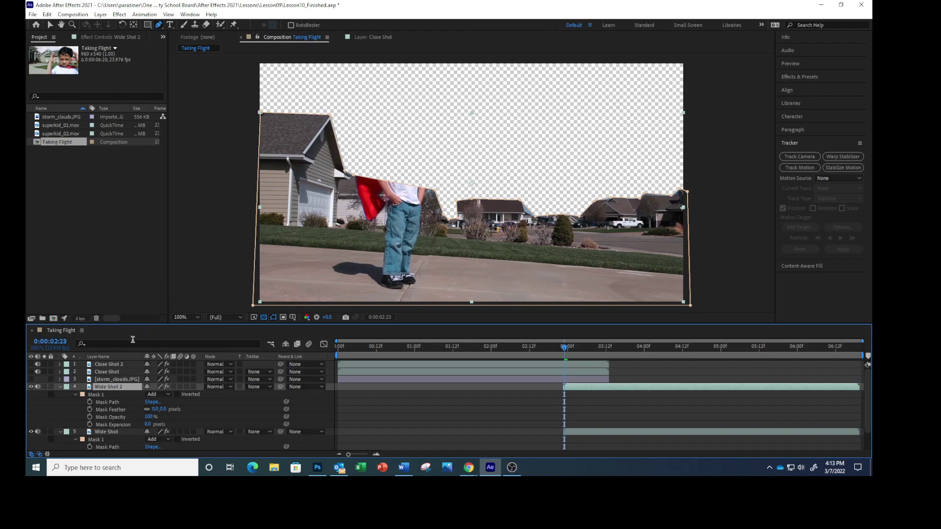
pyautogui.click(178, 395)
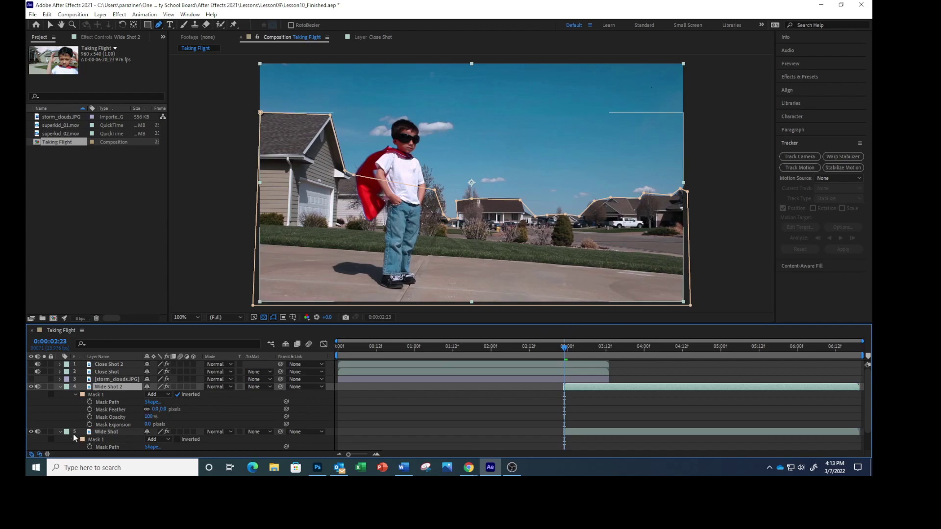
pyautogui.click(31, 431)
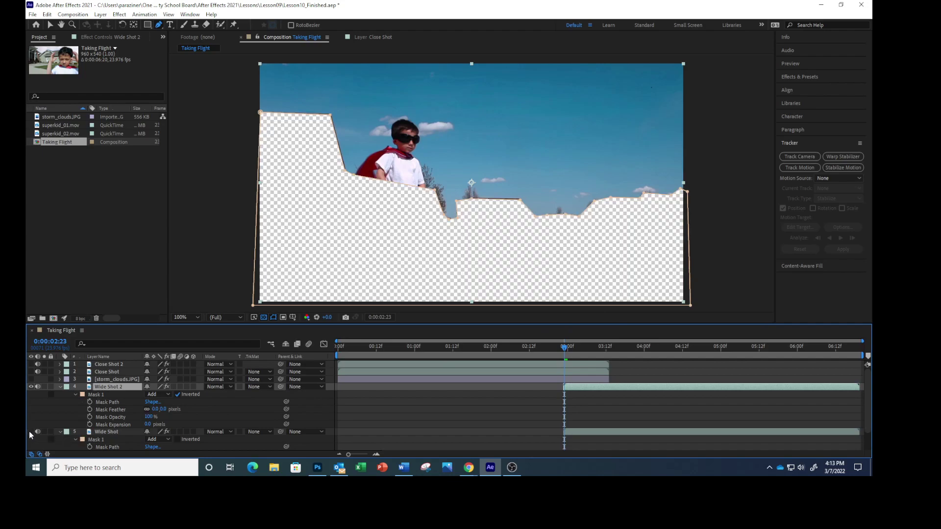
pyautogui.click(30, 431)
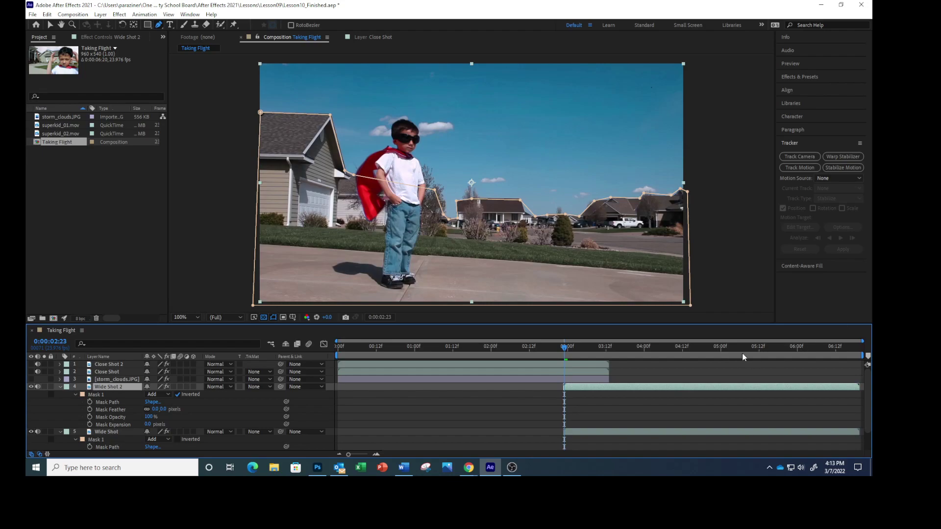
# Track Mask 1 of the Wide Shot 2 layer forward through the clip using the Position method
pyautogui.click(96, 395)
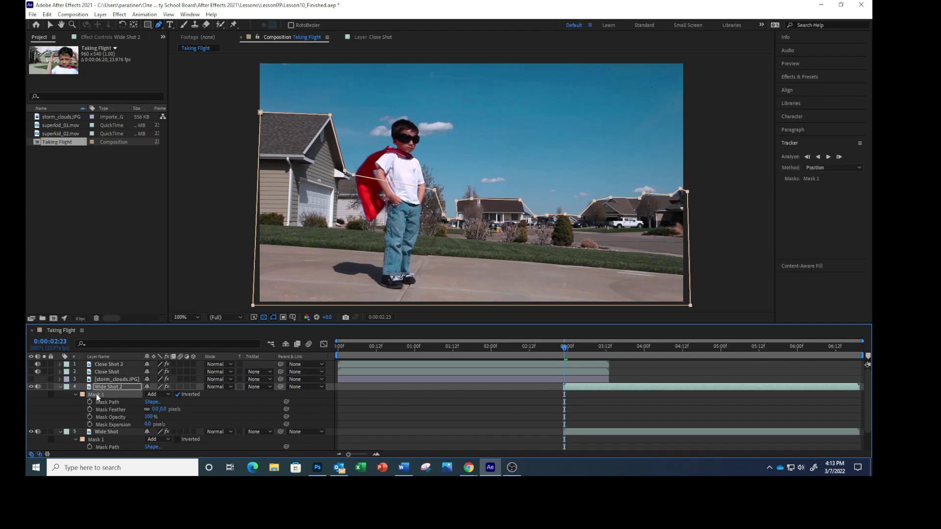
pyautogui.rightClick(96, 394)
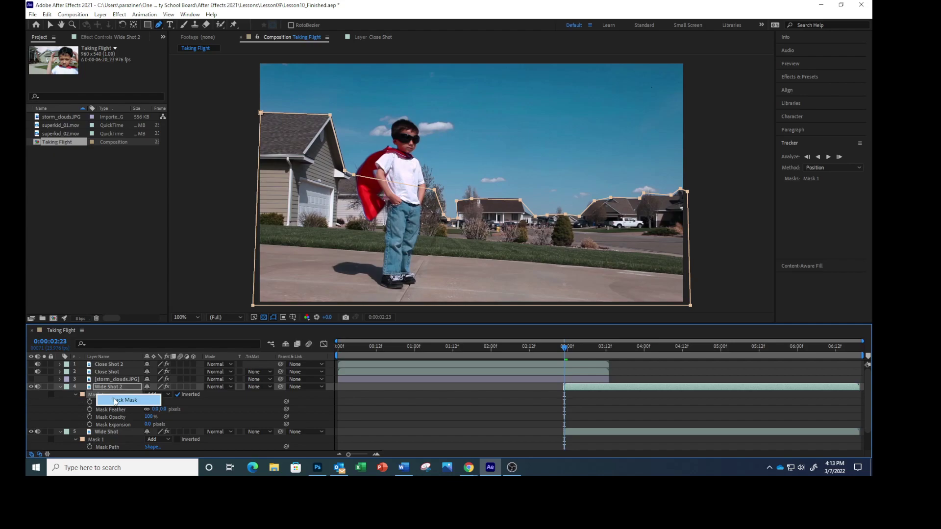
pyautogui.click(115, 401)
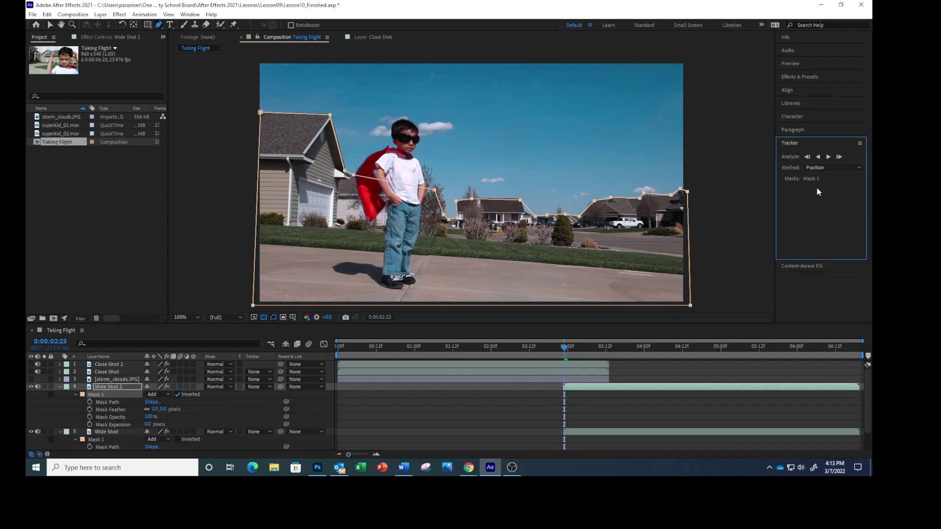
pyautogui.click(859, 167)
pyautogui.click(816, 174)
pyautogui.click(828, 157)
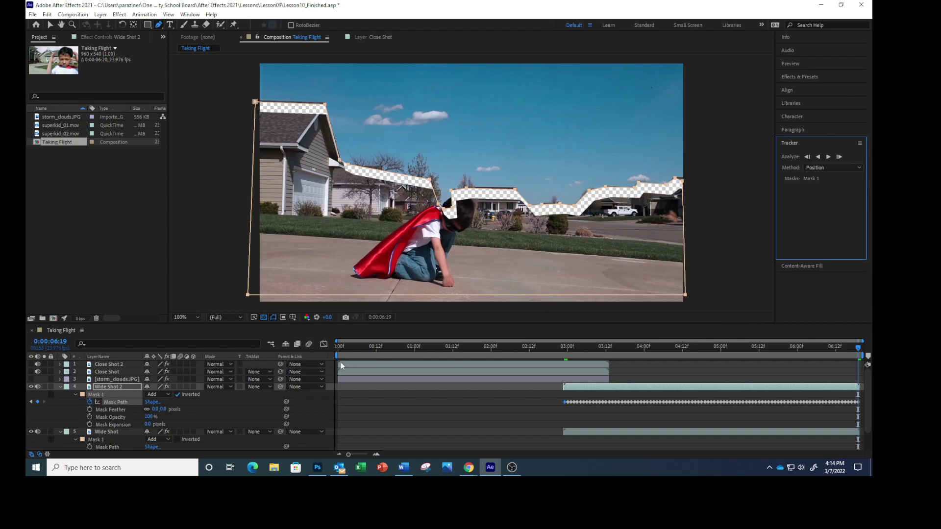
# Return to 0:00:02:23 and track Mask 1 of the Wide Shot layer forward using the Position method
pyautogui.click(54, 341)
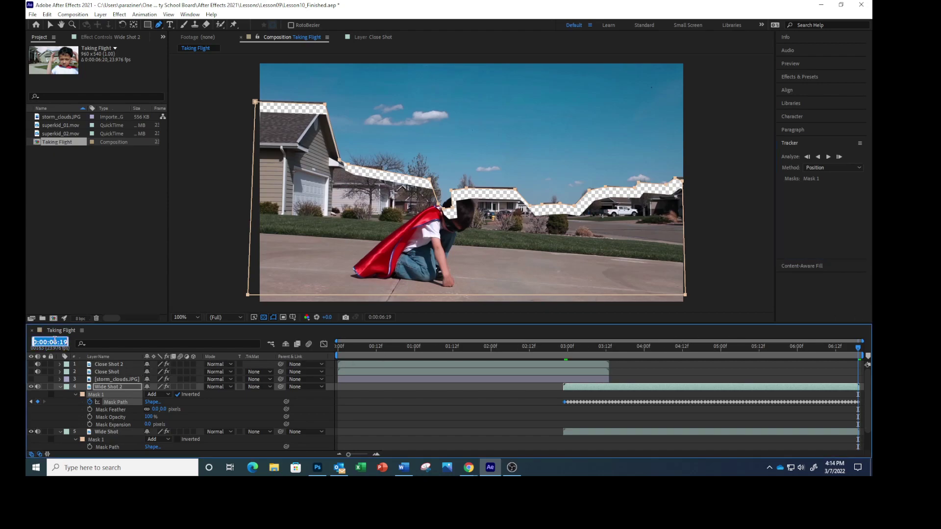
pyautogui.write('223')
pyautogui.press('Return')
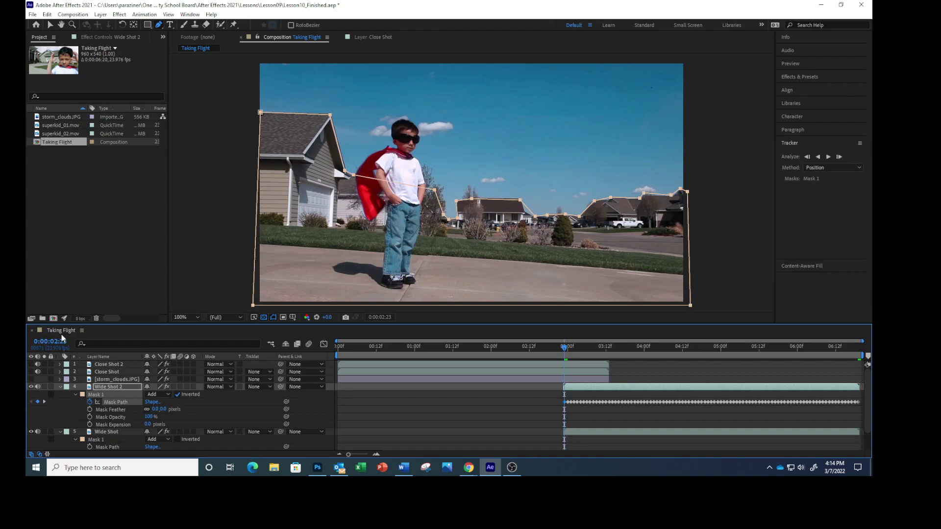
pyautogui.click(111, 430)
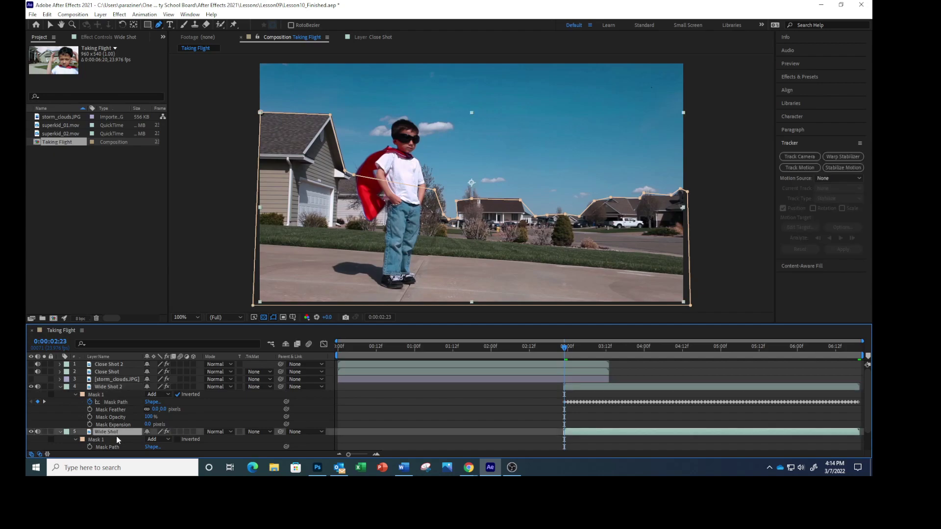
pyautogui.click(105, 440)
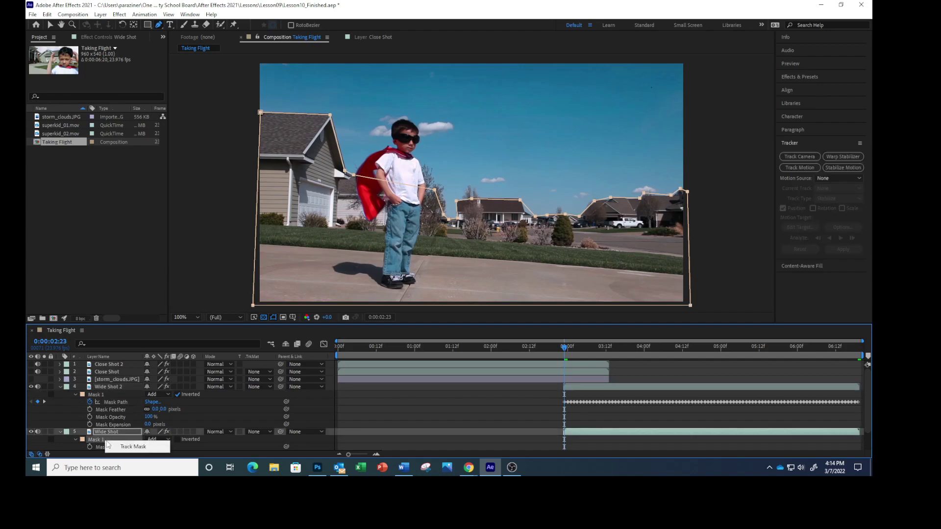
pyautogui.click(123, 447)
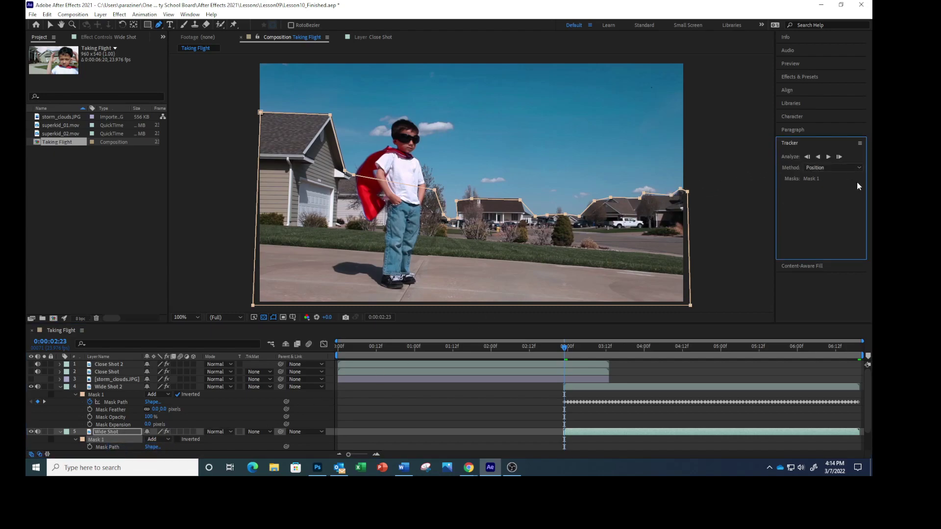
pyautogui.click(829, 157)
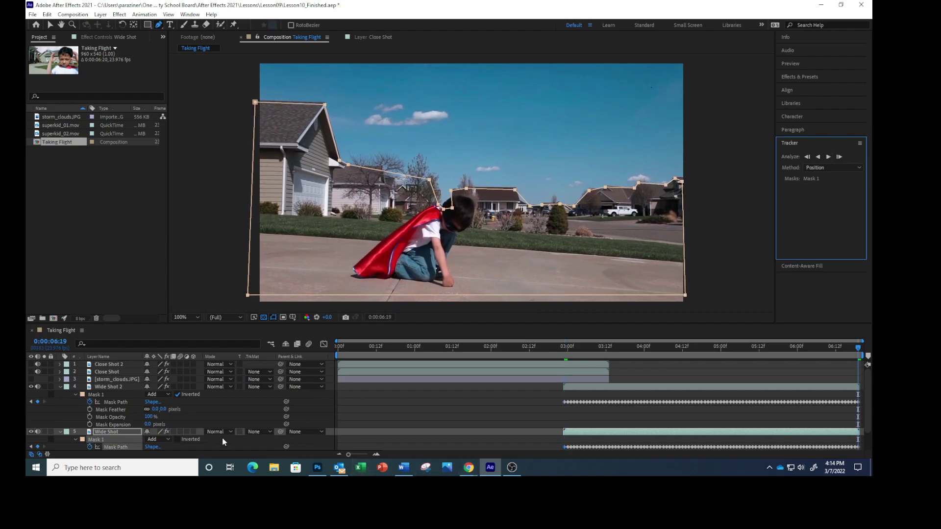
# Collapse the mask properties of both Wide Shot layers and return the current time to 0:00:02:23
pyautogui.click(60, 387)
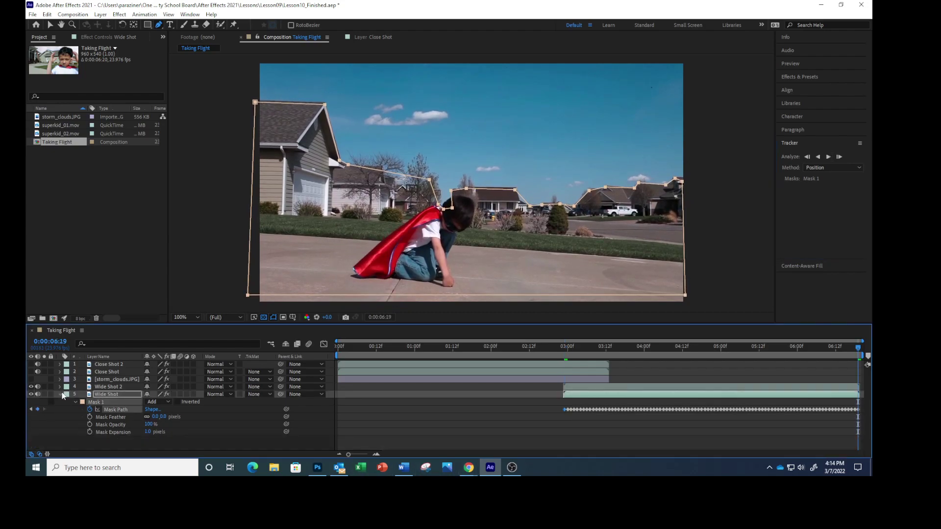
pyautogui.click(60, 394)
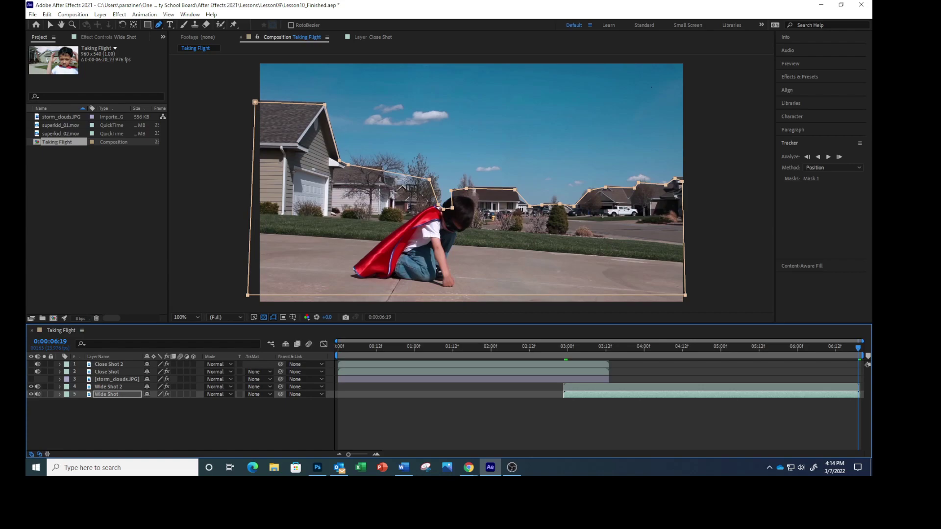
pyautogui.click(61, 342)
pyautogui.write('223')
pyautogui.press('Return')
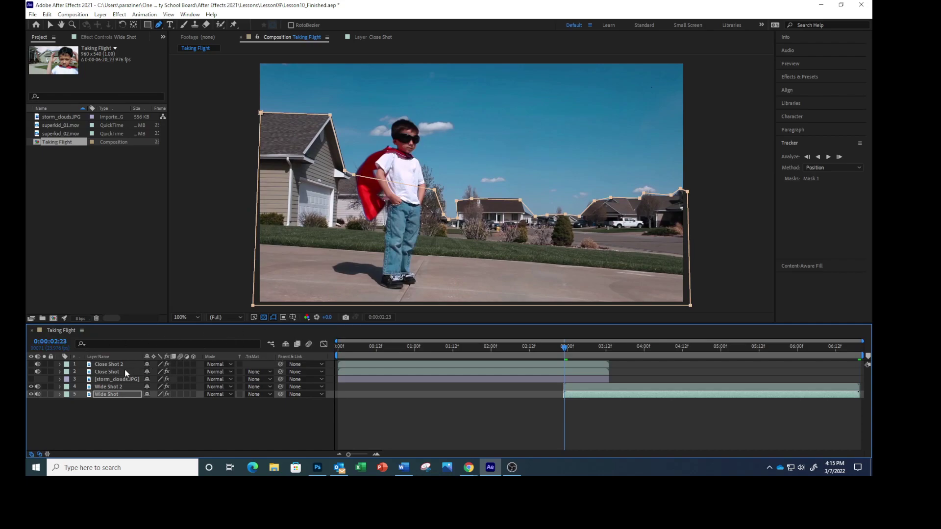
# Apply the Color Range keying effect to the Wide Shot 2 layer and key out the mid-sky blue between the clouds
pyautogui.click(114, 384)
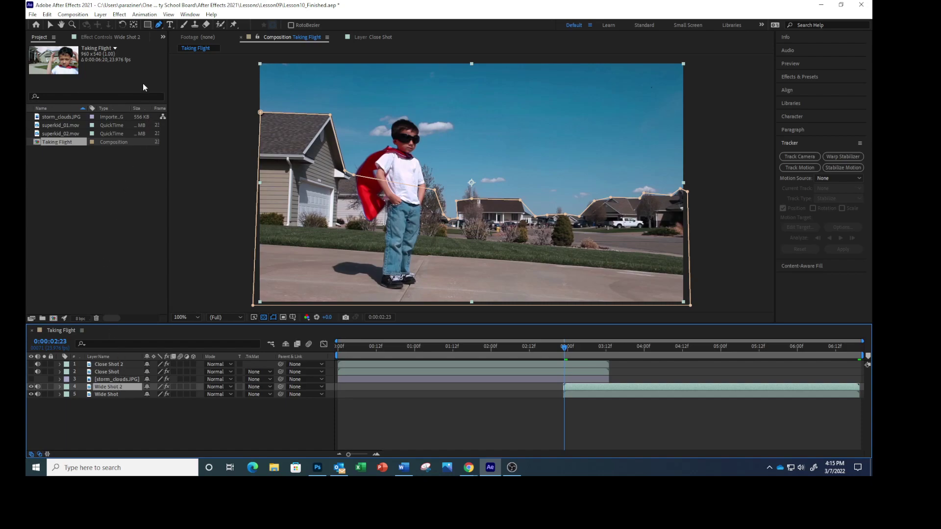
pyautogui.click(118, 16)
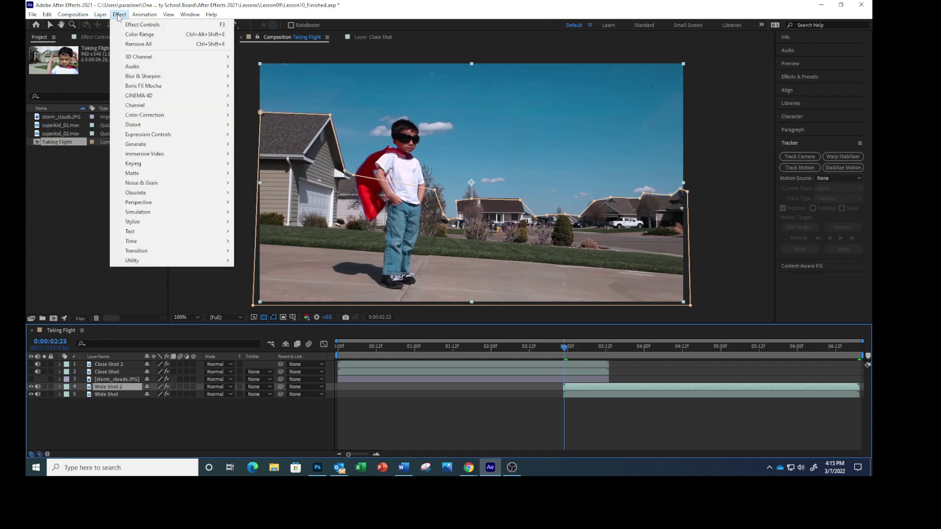
pyautogui.moveTo(138, 167)
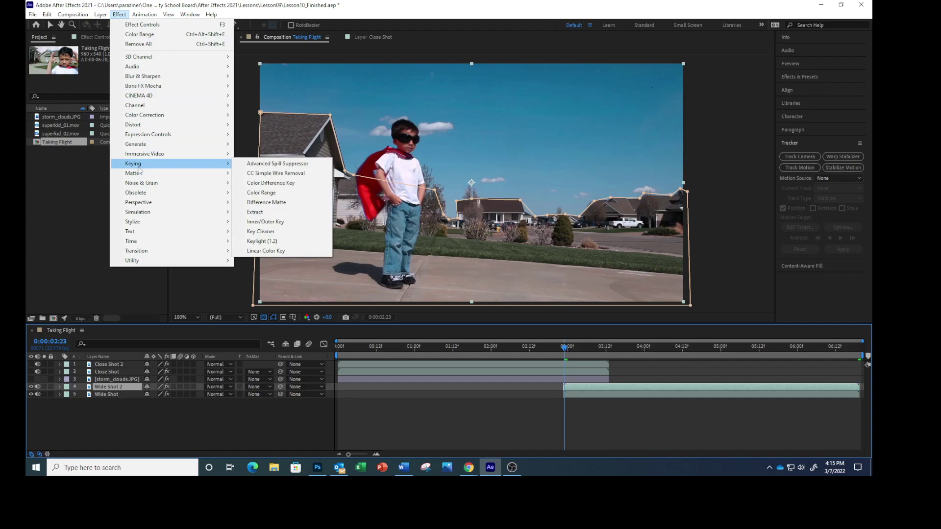
pyautogui.click(285, 195)
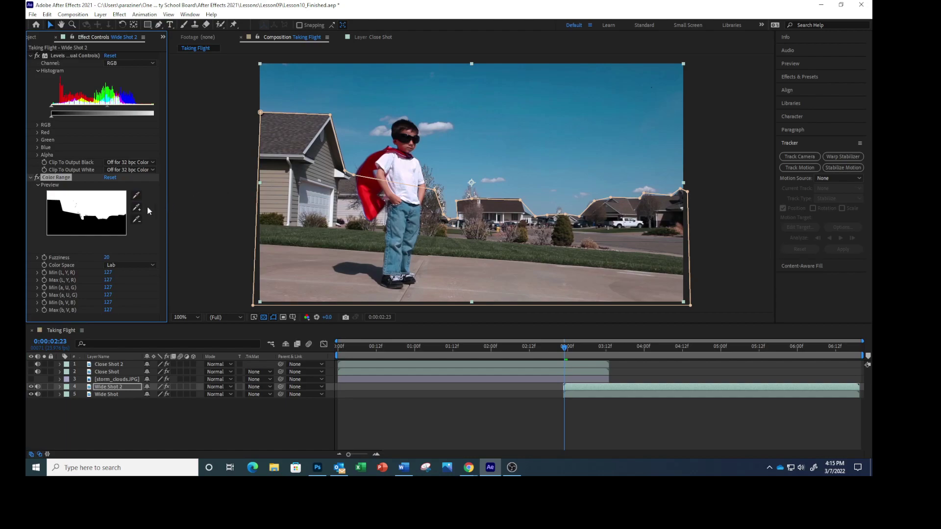
pyautogui.click(136, 197)
pyautogui.click(543, 132)
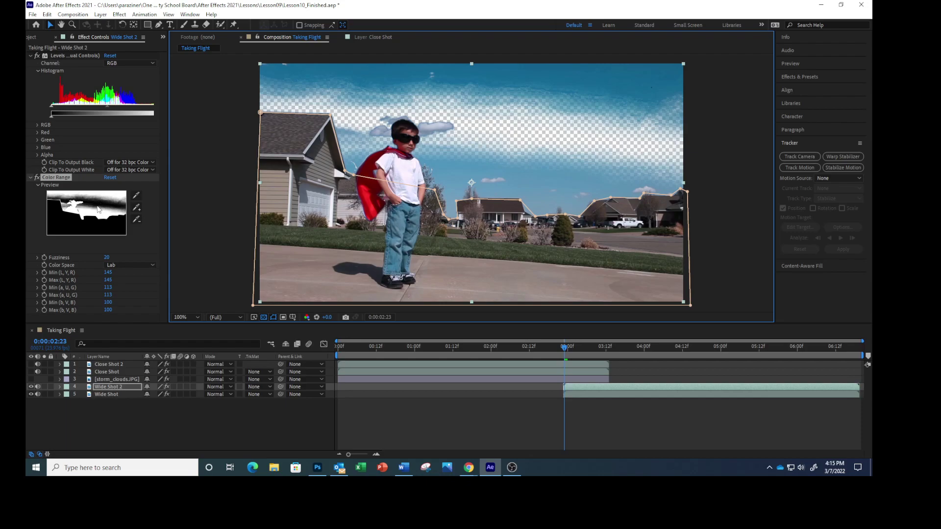
# Add the darker blue of the upper sky and the paler blue near the rooftops to the Color Range key
pyautogui.click(136, 207)
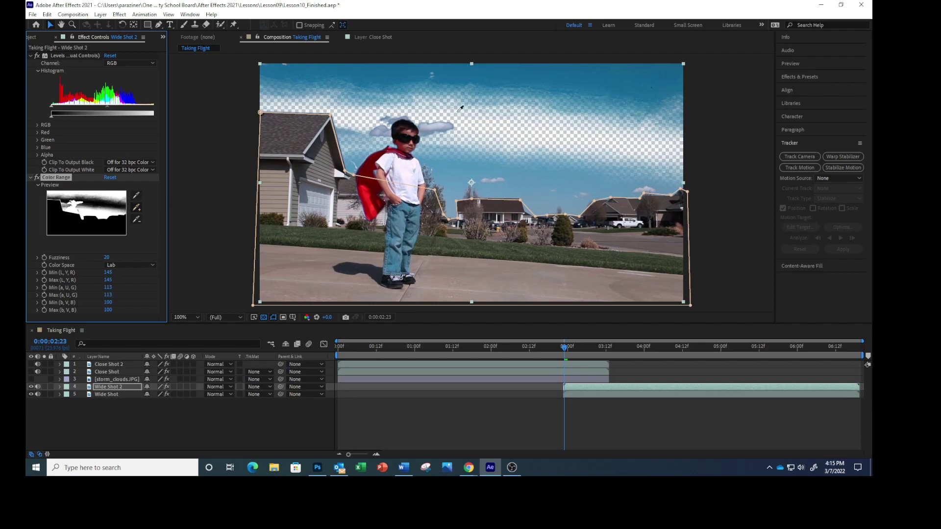
pyautogui.click(610, 79)
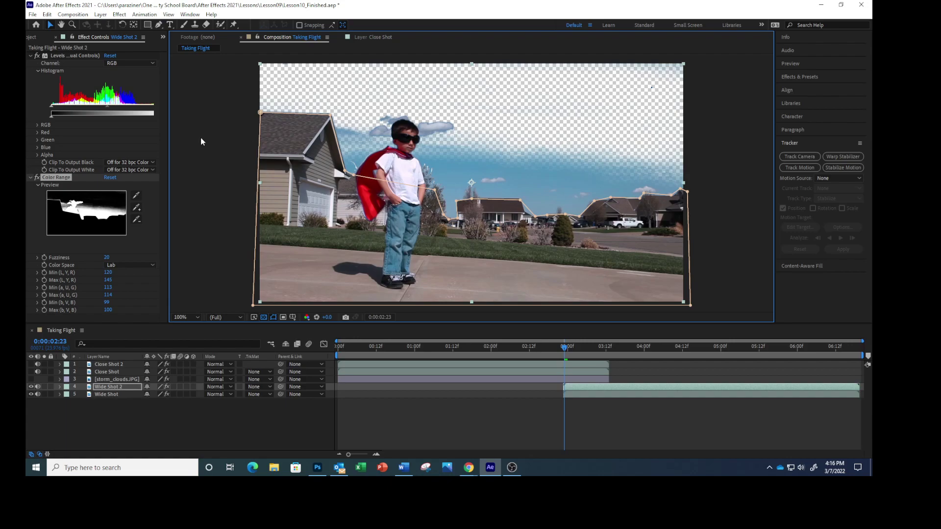
pyautogui.click(137, 207)
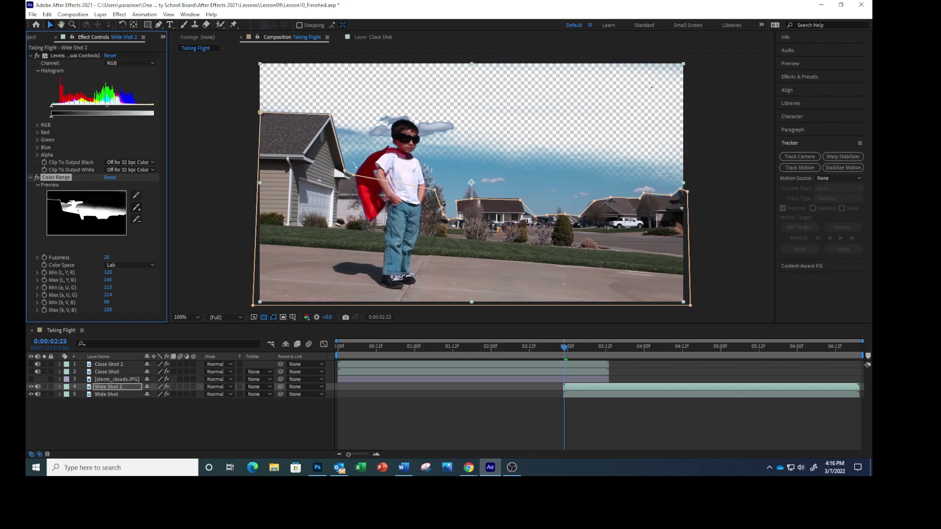
pyautogui.click(536, 189)
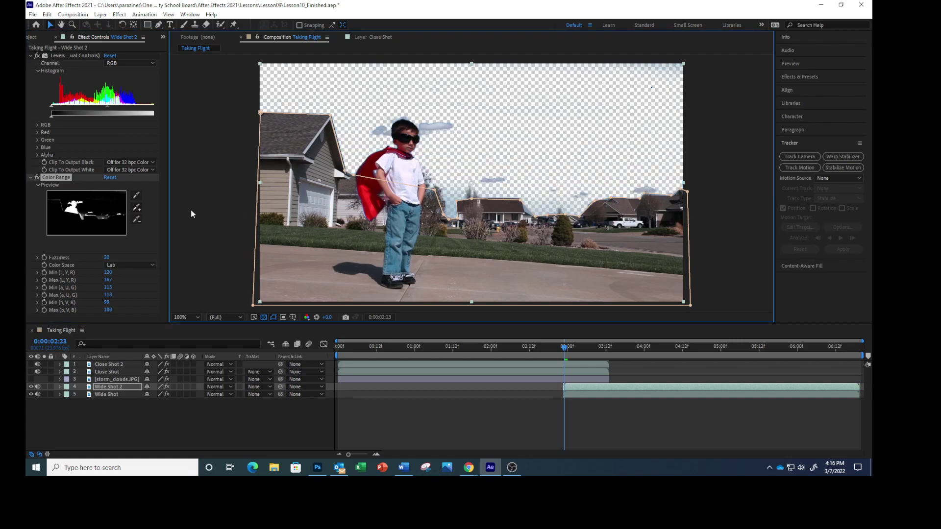
# Add the remaining cloud tones beside the boy's head and above the middle house to the Color Range key
pyautogui.click(139, 205)
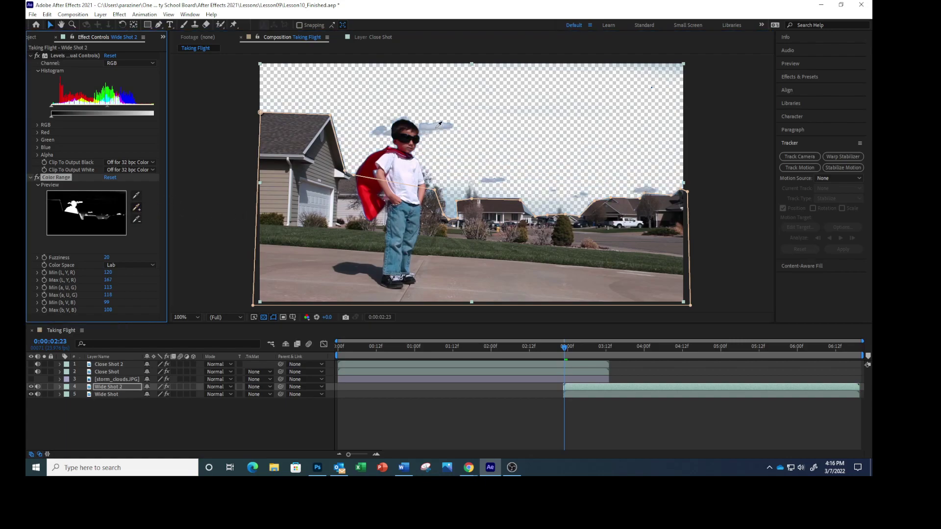
pyautogui.click(437, 130)
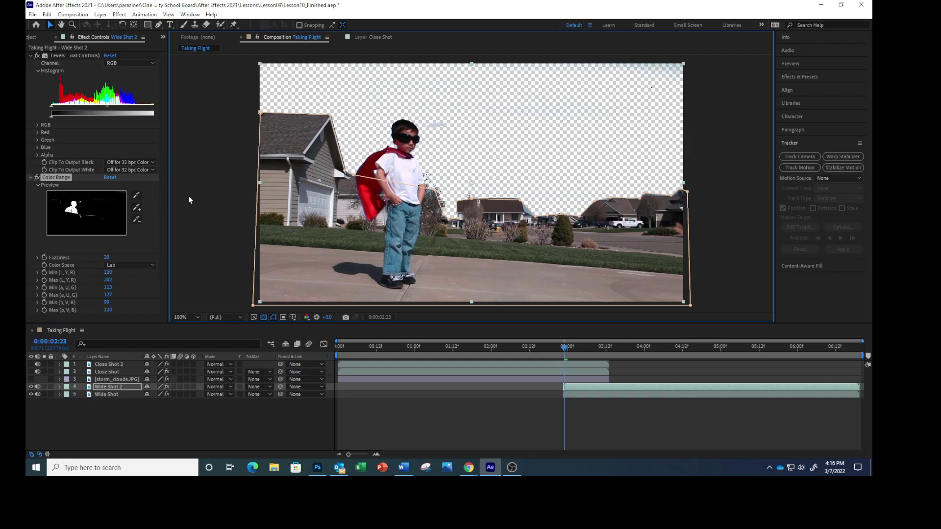
pyautogui.click(138, 206)
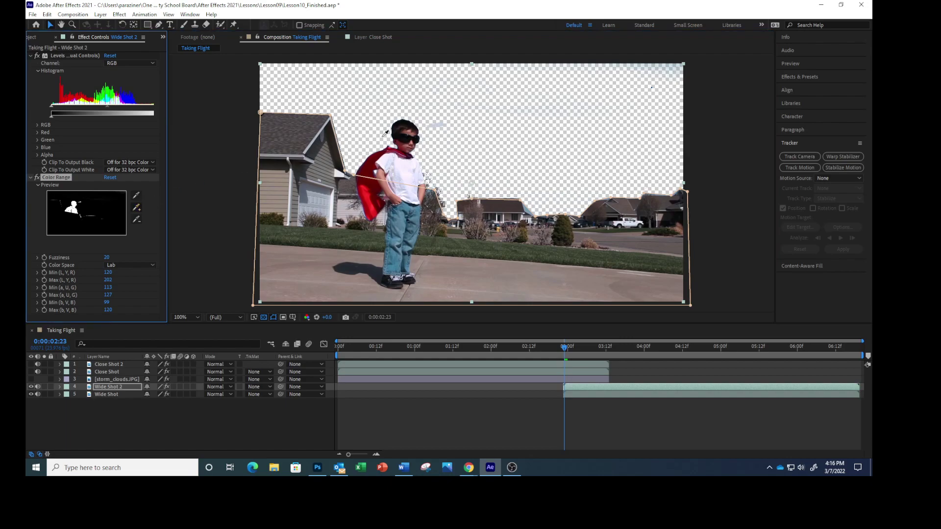
pyautogui.click(443, 124)
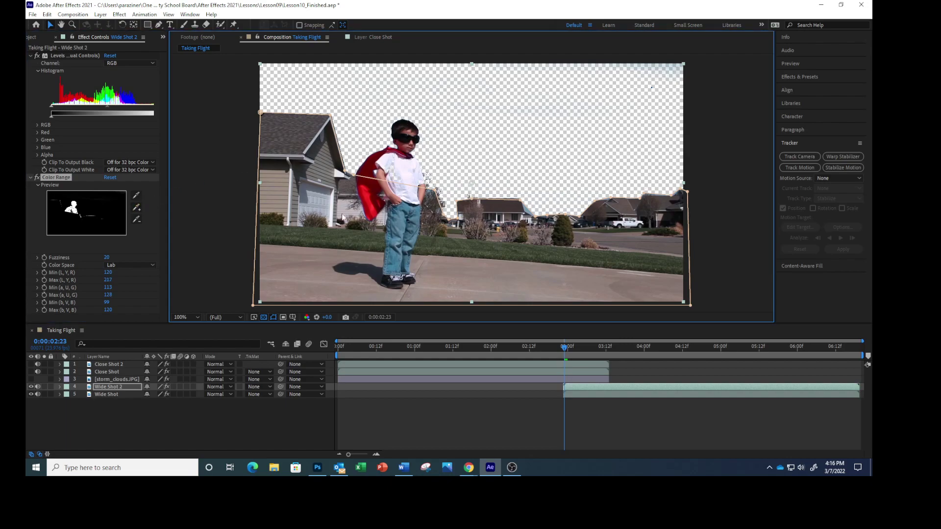
pyautogui.click(137, 207)
pyautogui.click(474, 184)
# Place storm_clouds.JPG beneath the Wide Shot layer in the composition and set its scale to 150%
pyautogui.click(31, 37)
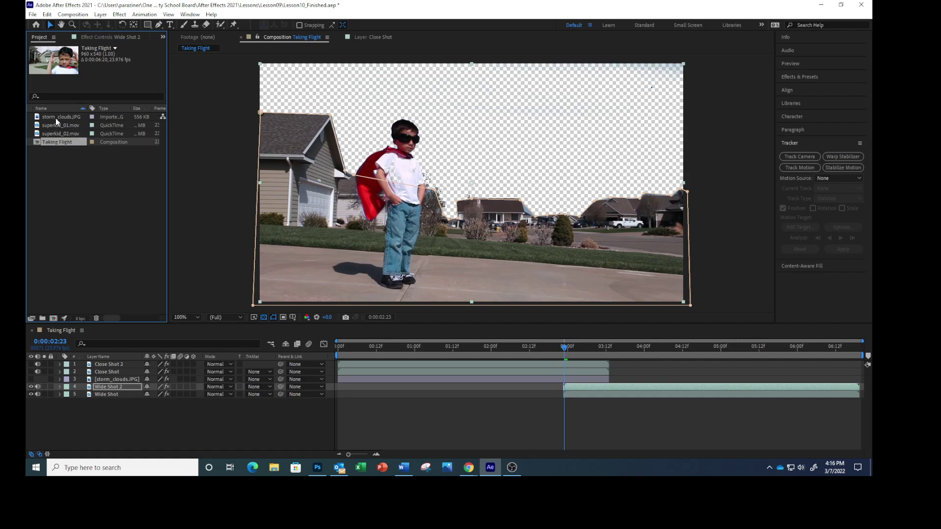
pyautogui.moveTo(56, 117); pyautogui.dragTo(108, 395)
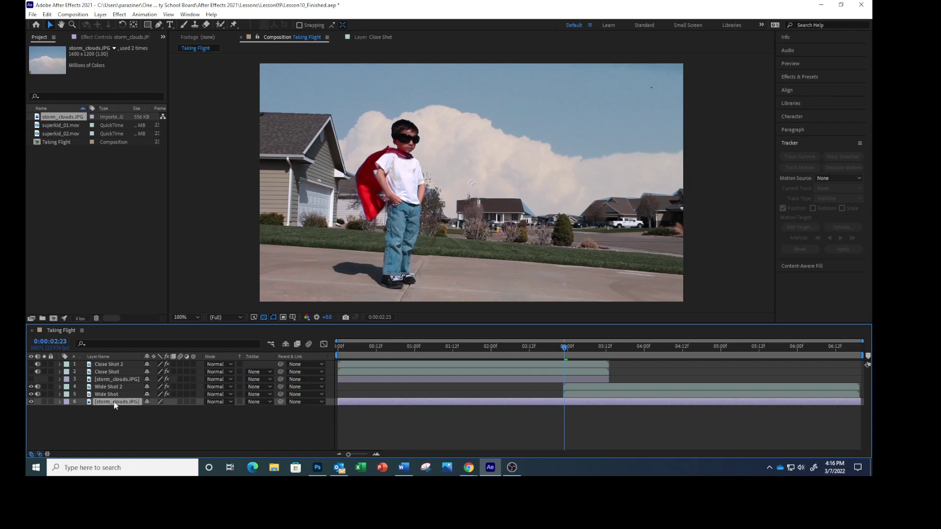
pyautogui.press('s')
pyautogui.click(158, 410)
pyautogui.write('150')
pyautogui.press('Return')
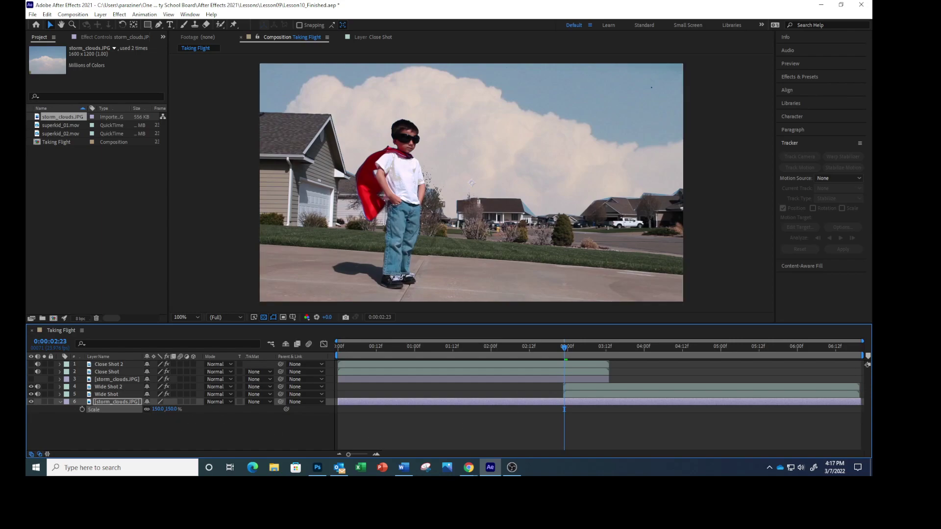
# Set the position of the bottom storm_clouds.JPG layer to 356, 205
pyautogui.click(108, 401)
pyautogui.press('p')
pyautogui.click(152, 408)
pyautogui.write('356')
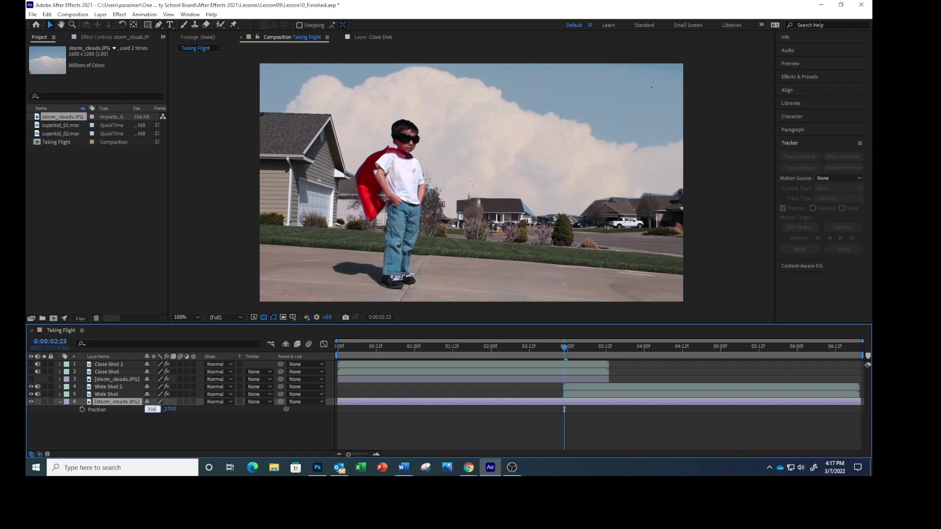
pyautogui.press('Tab')
pyautogui.write('205')
pyautogui.press('Return')
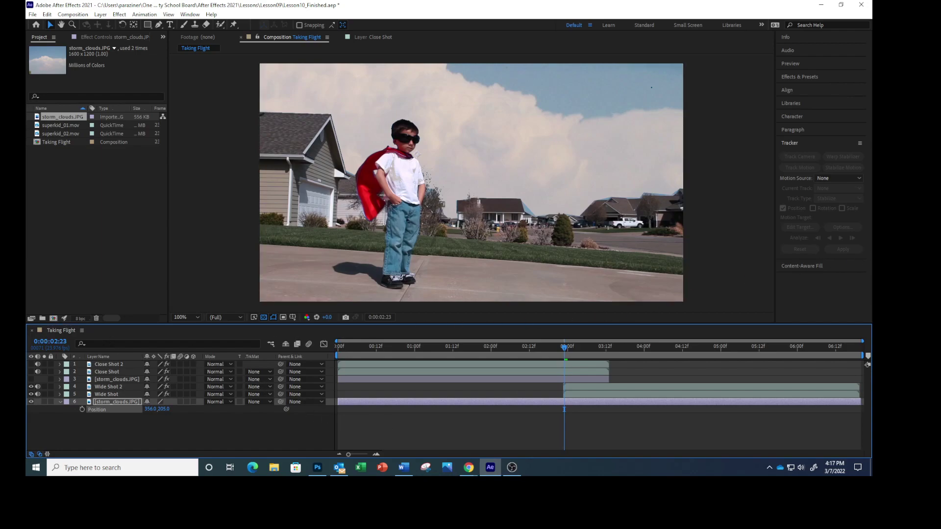
# Apply Auto Levels to the bottom storm_clouds.JPG layer with White Clip at 1.00%, and collapse the layer's properties
pyautogui.click(132, 404)
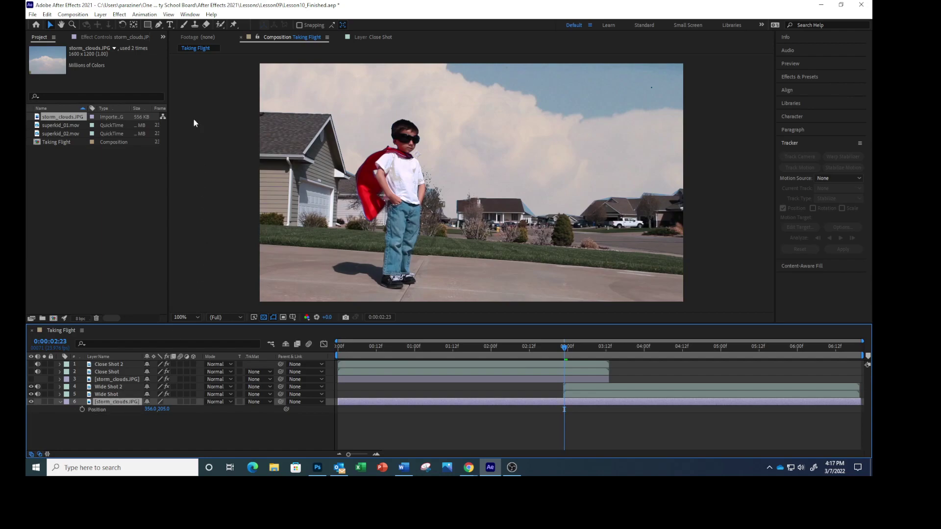
pyautogui.click(121, 15)
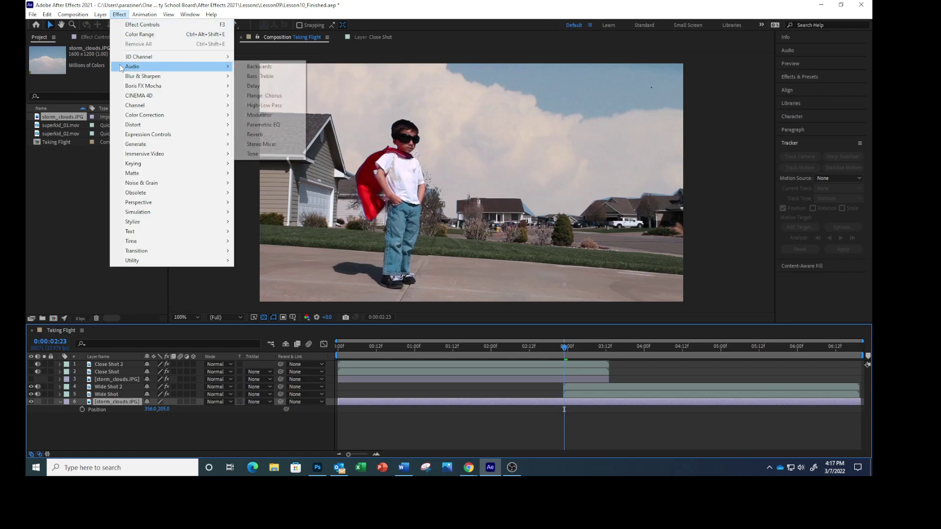
pyautogui.moveTo(150, 115)
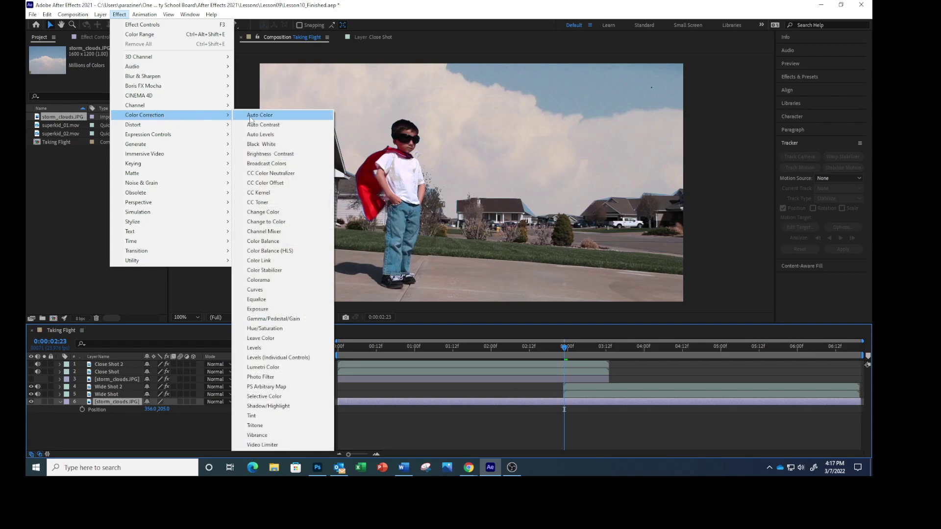
pyautogui.click(264, 136)
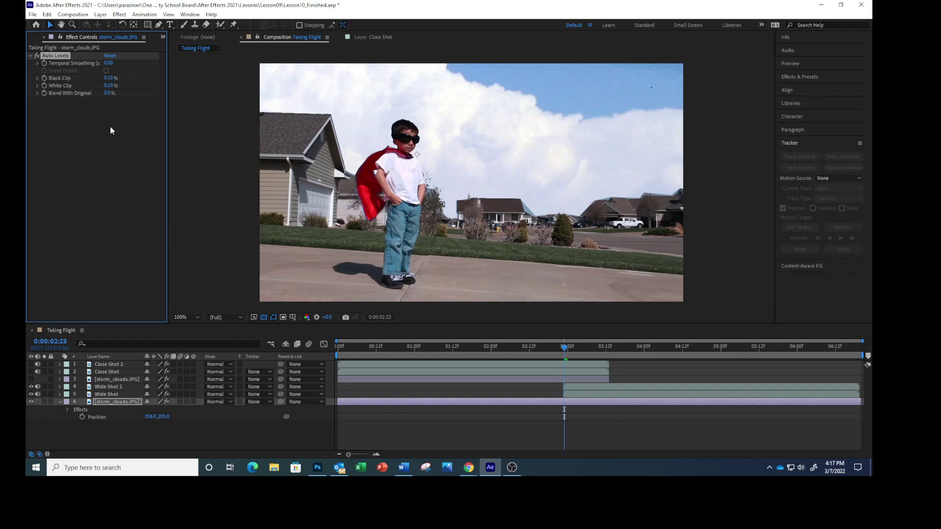
pyautogui.click(110, 85)
pyautogui.write('1.')
pyautogui.press('Return')
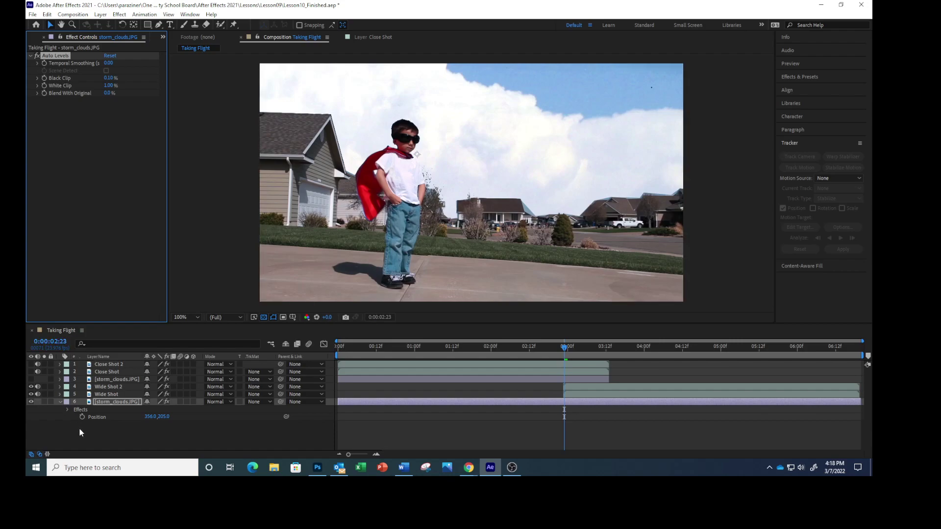
pyautogui.click(59, 402)
# Start motion tracking on the Wide Shot layer with Rotation and Scale enabled in addition to Position
pyautogui.click(103, 395)
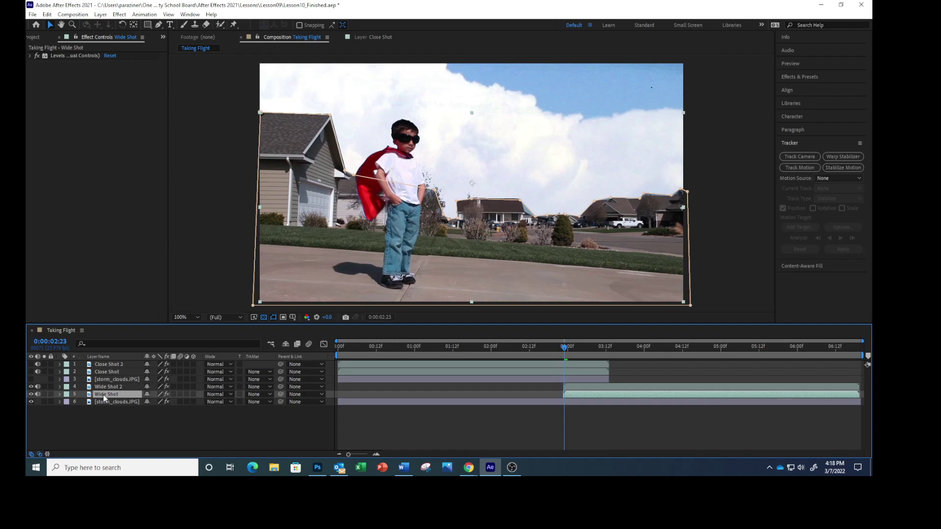
pyautogui.rightClick(103, 395)
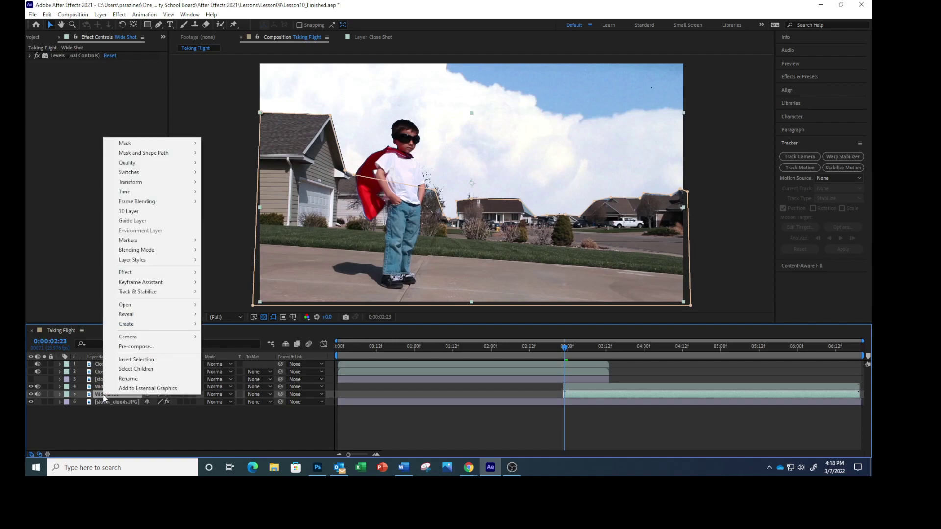
pyautogui.moveTo(162, 298)
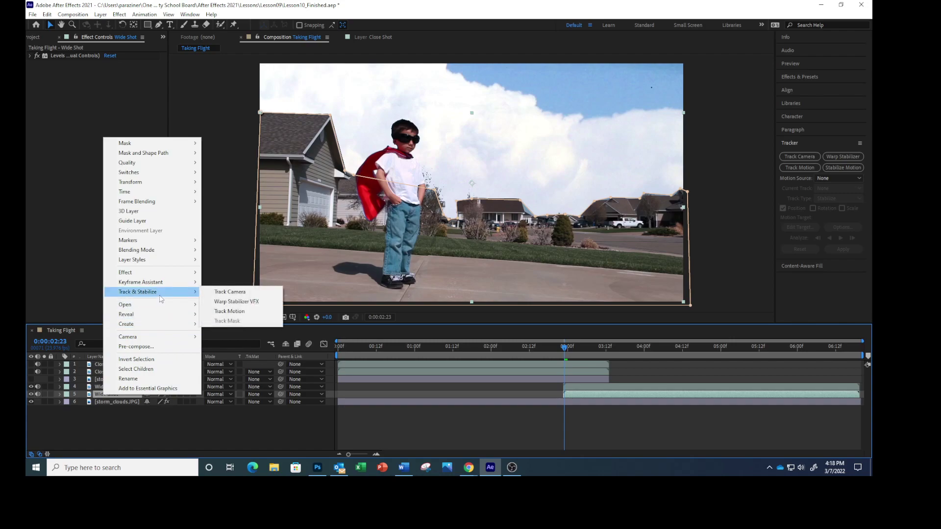
pyautogui.click(230, 312)
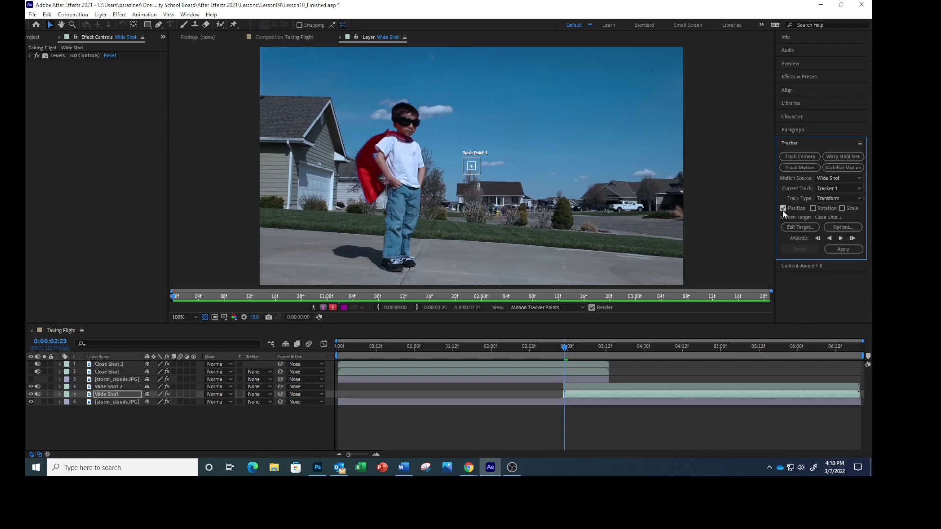
pyautogui.click(813, 210)
pyautogui.click(843, 210)
# Place Track Point 2 on the roof peak of the house behind the white truck and Track Point 1 on the middle house's right roof corner
pyautogui.moveTo(495, 168); pyautogui.dragTo(573, 171)
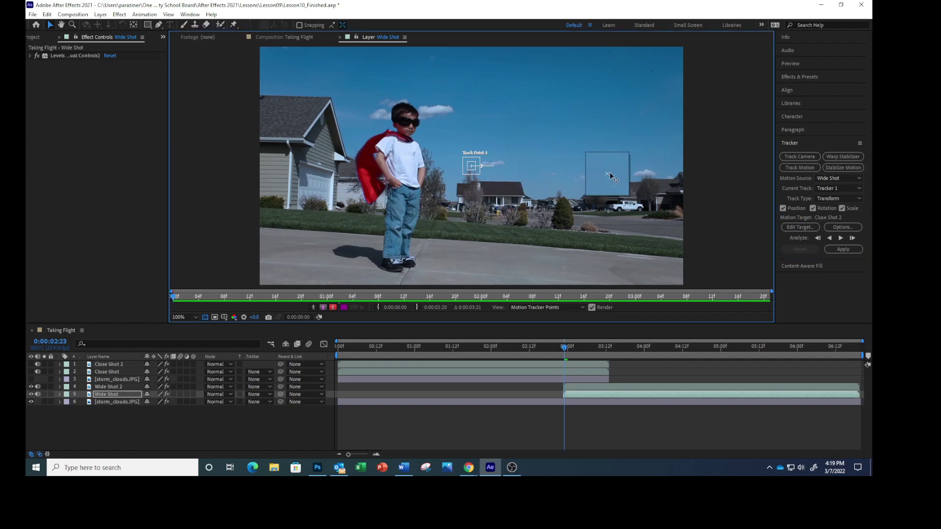
pyautogui.moveTo(637, 169); pyautogui.dragTo(611, 180)
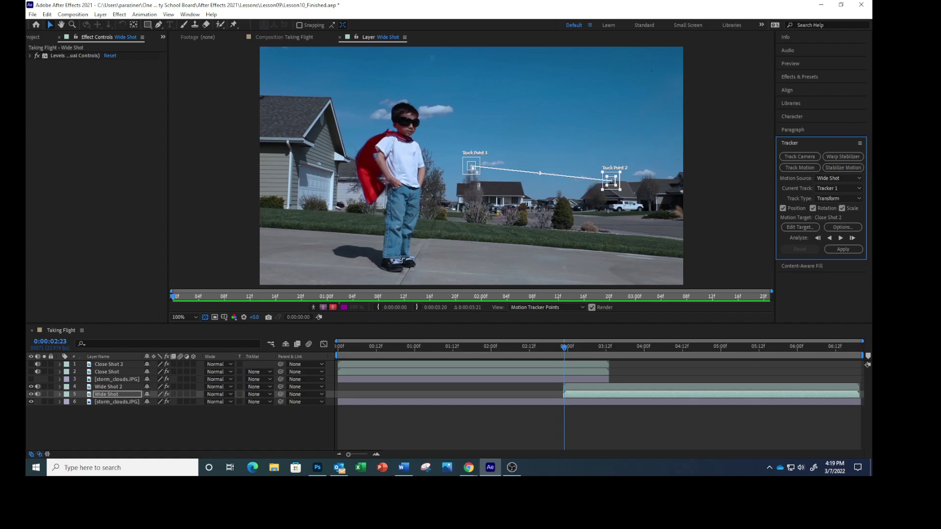
pyautogui.moveTo(471, 167); pyautogui.dragTo(521, 184)
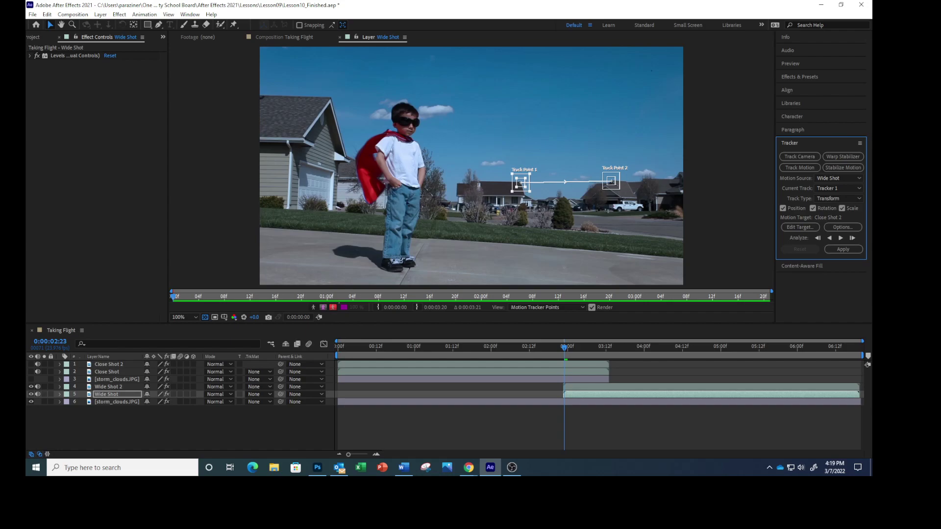
# Set the motion target to layer 6, storm_clouds.JPG, and analyze the track points forward through the clip
pyautogui.click(800, 227)
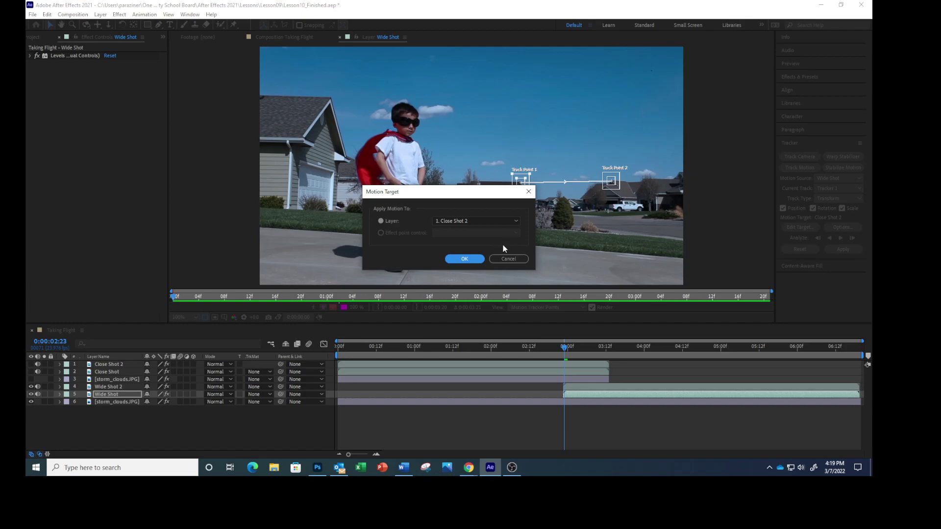
pyautogui.click(516, 220)
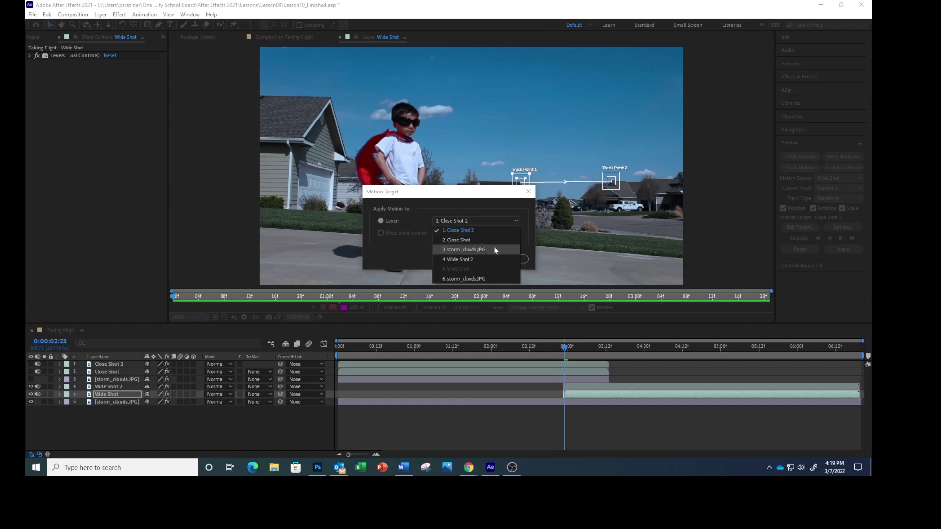
pyautogui.click(479, 279)
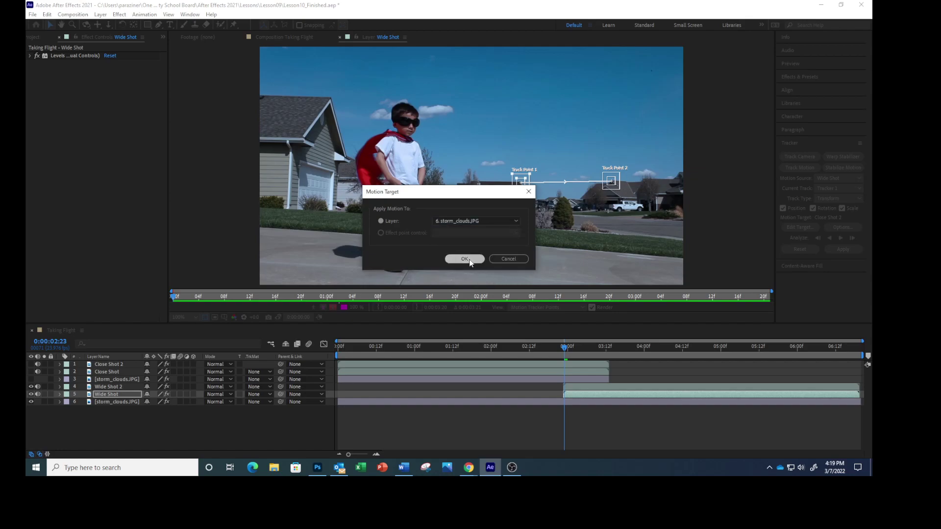
pyautogui.click(478, 259)
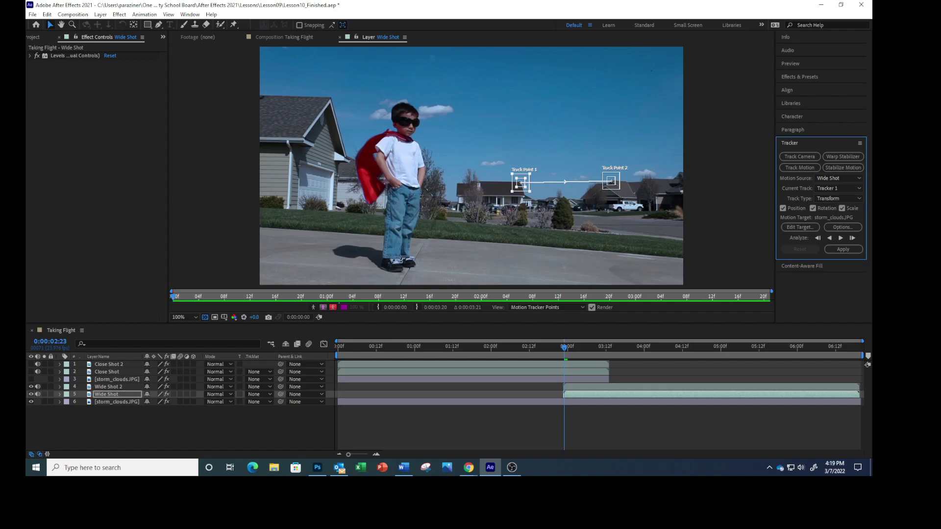
pyautogui.click(841, 239)
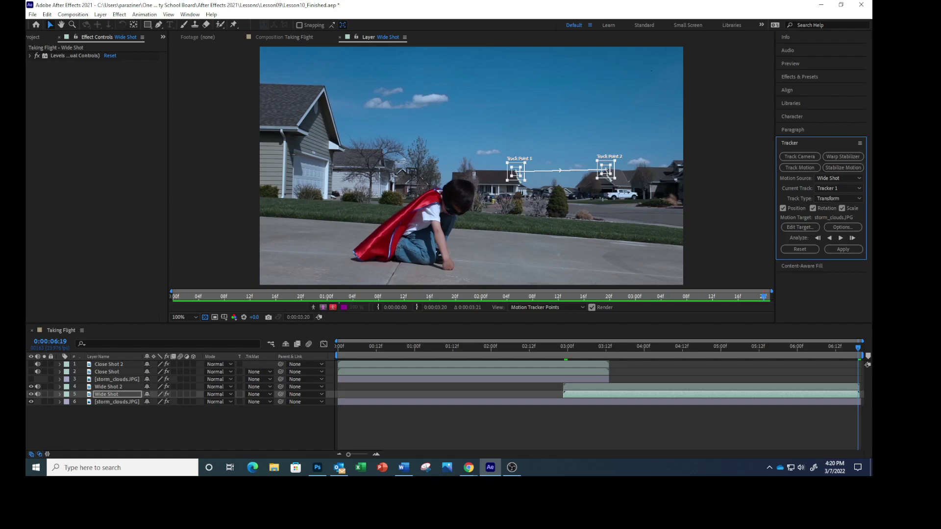
# Apply the tracking data to the target storm clouds layer in both X and Y dimensions, and preview the Taking Flight composition
pyautogui.click(839, 250)
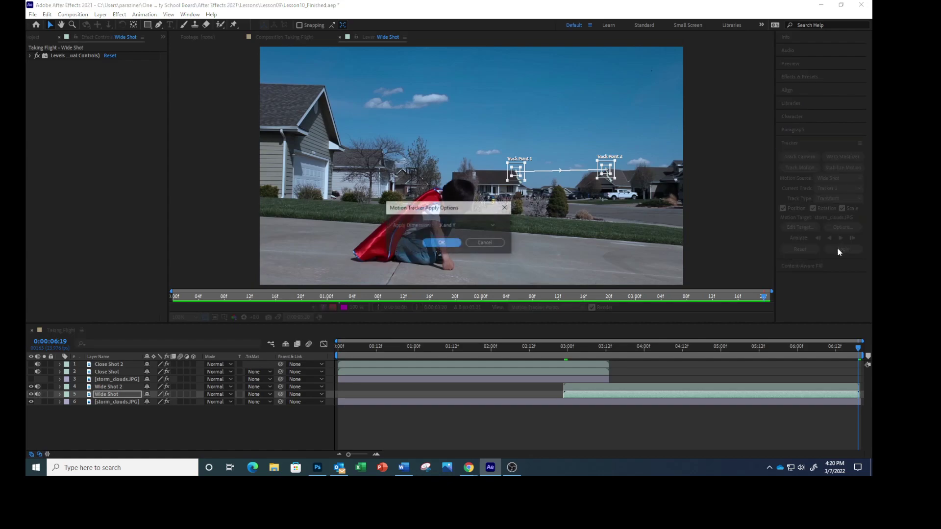
pyautogui.click(433, 244)
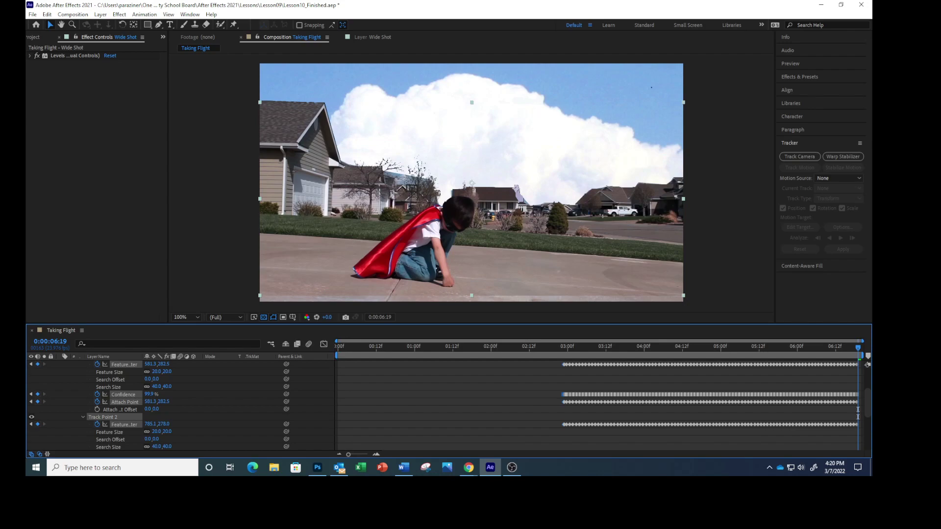
pyautogui.click(279, 37)
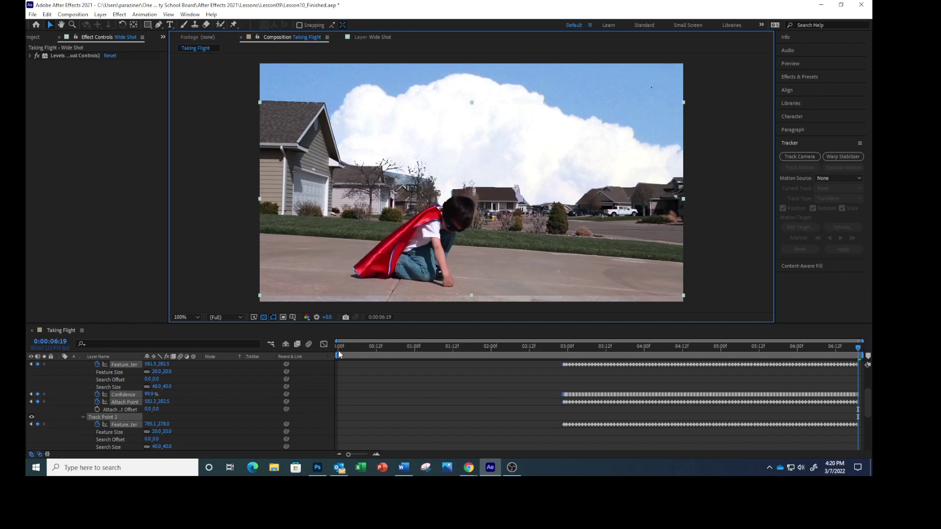
pyautogui.moveTo(858, 349)
pyautogui.mouseDown()
pyautogui.moveTo(387, 352)
pyautogui.moveTo(588, 364)
pyautogui.moveTo(865, 357)
pyautogui.mouseUp()
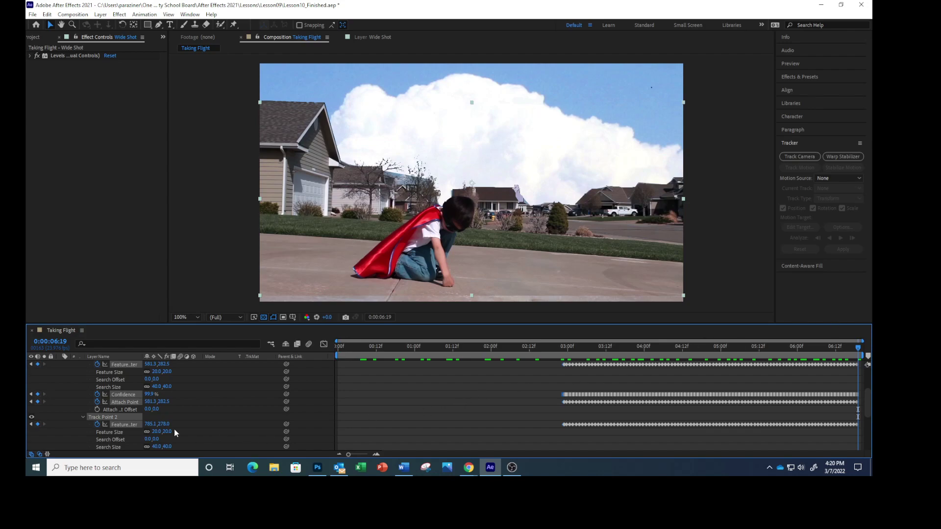
# Collapse the expanded properties of the Wide Shot and bottom storm_clouds.JPG layers and deselect all layers
pyautogui.click(82, 417)
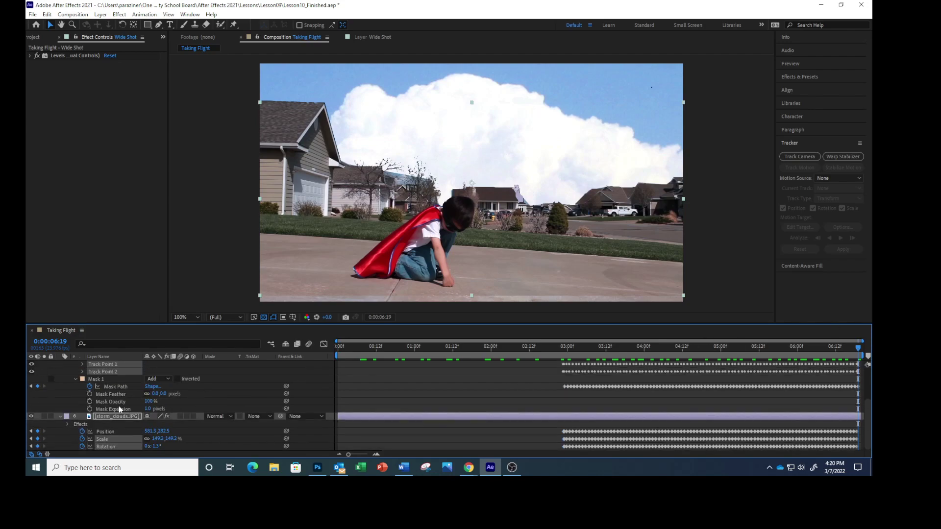
pyautogui.click(75, 378)
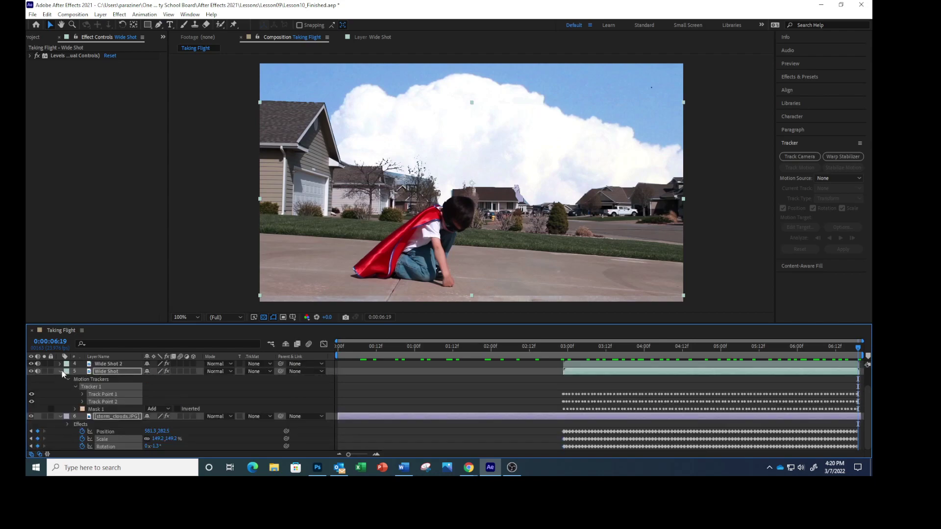
pyautogui.click(62, 372)
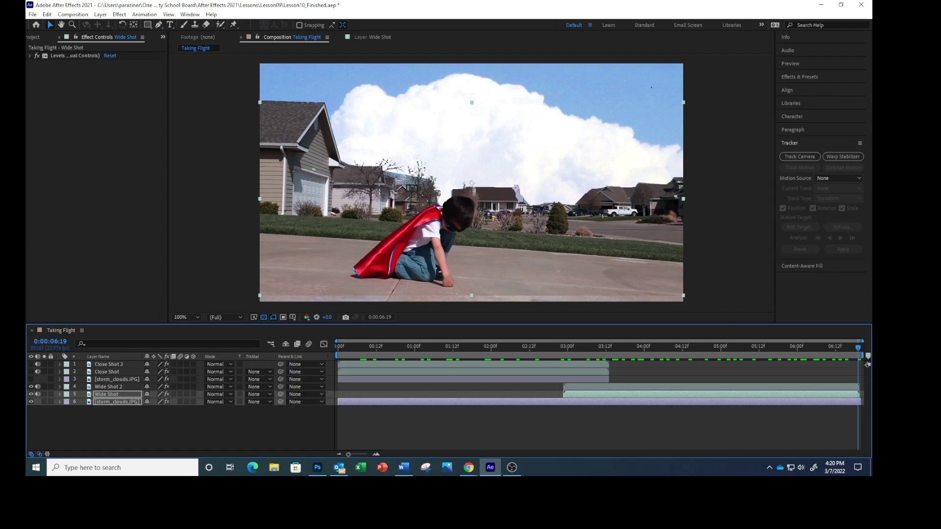
pyautogui.click(163, 436)
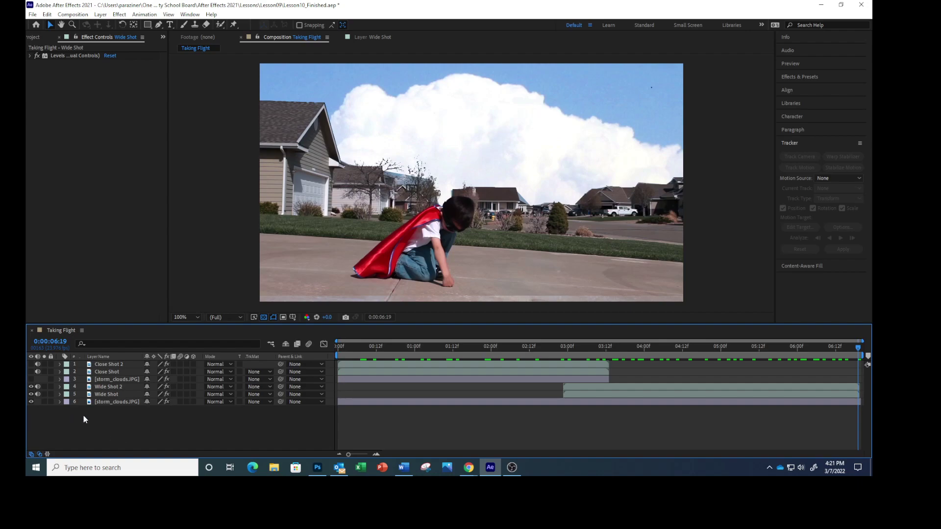
# Set the Anchor Point of the bottom storm_clouds.JPG layer to 941, 662
pyautogui.click(102, 402)
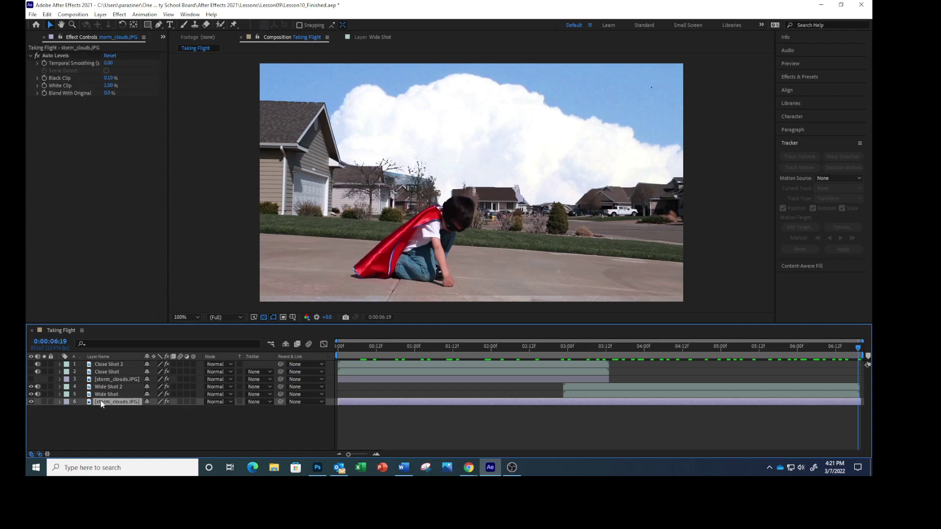
pyautogui.press('a')
pyautogui.click(151, 409)
pyautogui.write('941')
pyautogui.press('Tab')
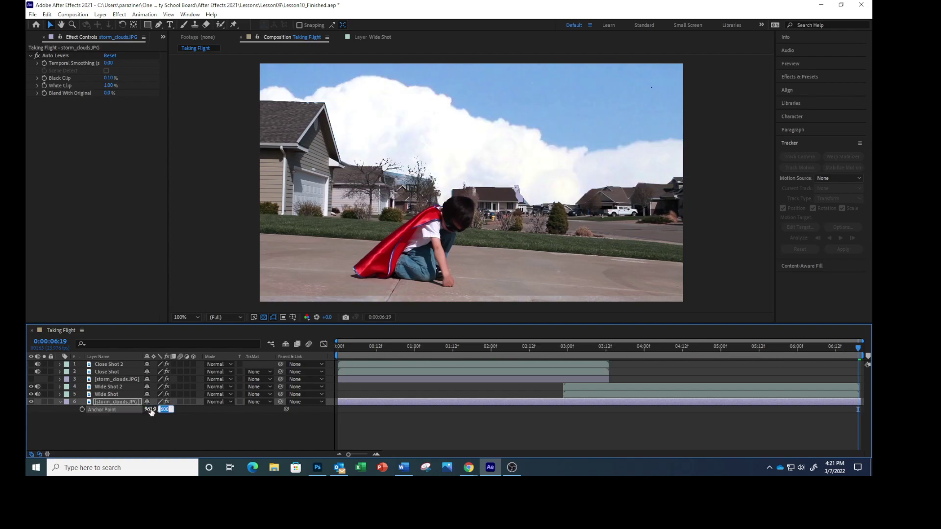
pyautogui.write('662')
pyautogui.press('Return')
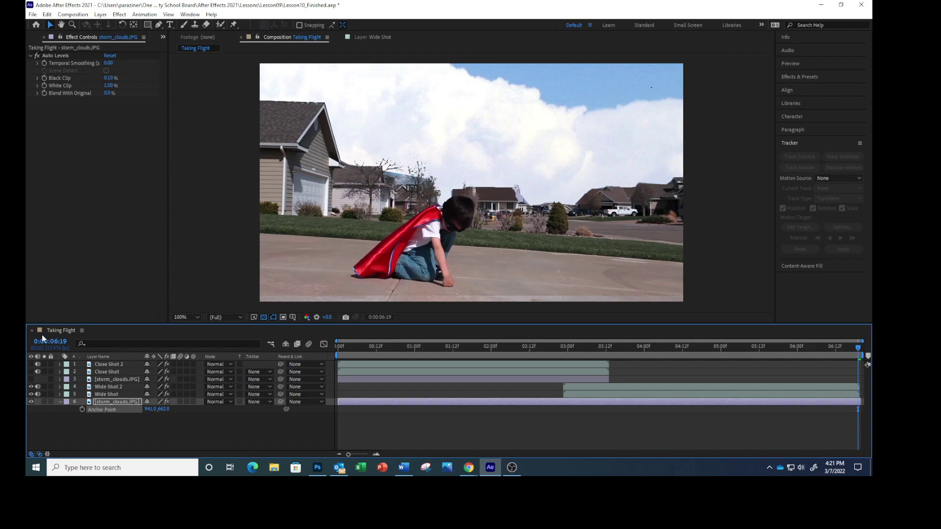
# Turn on the visibility of Close Shot 2, Close Shot and the upper storm_clouds.JPG layer, and save the project
pyautogui.click(30, 379)
pyautogui.click(32, 14)
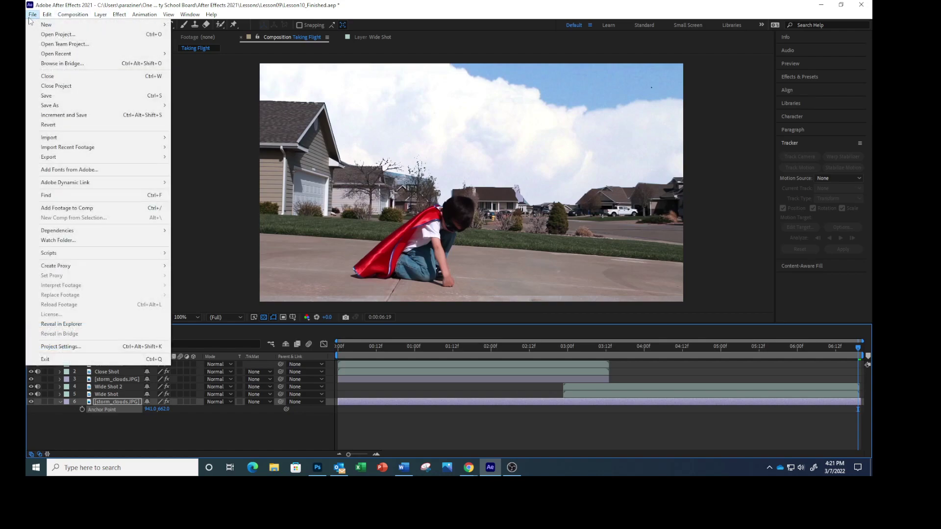
pyautogui.click(43, 95)
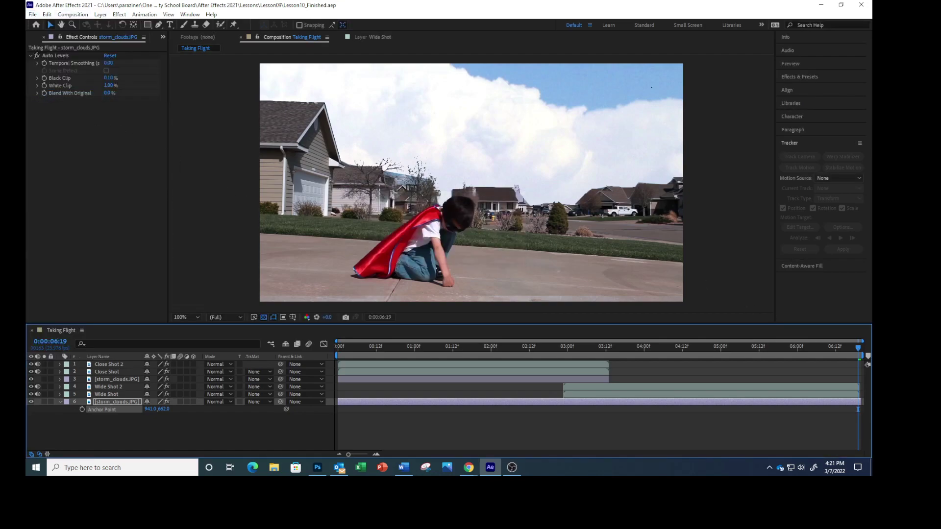